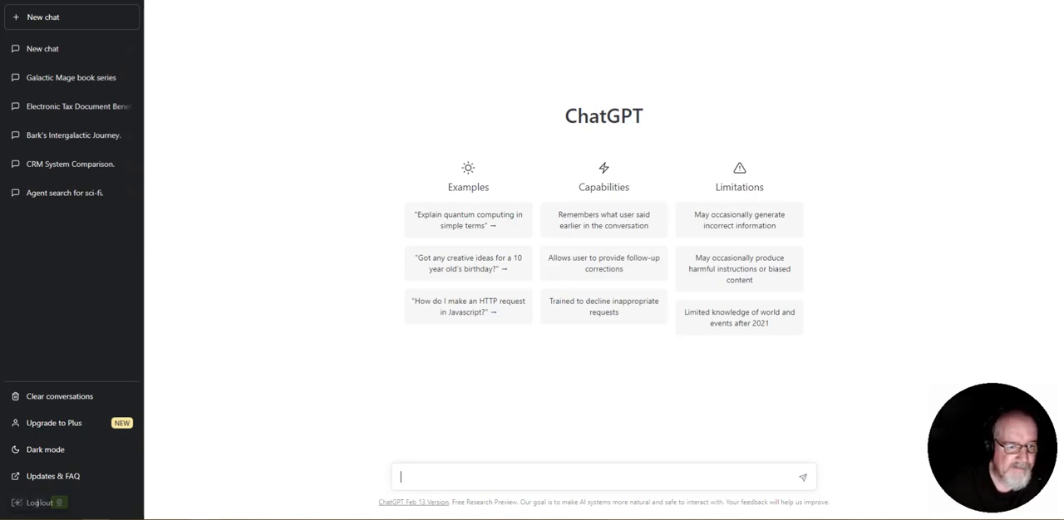
Copy the selected back cover text from the Word document and return to the empty ChatGPT chat
{"action": "left_click", "coordinate": [204, 475]}
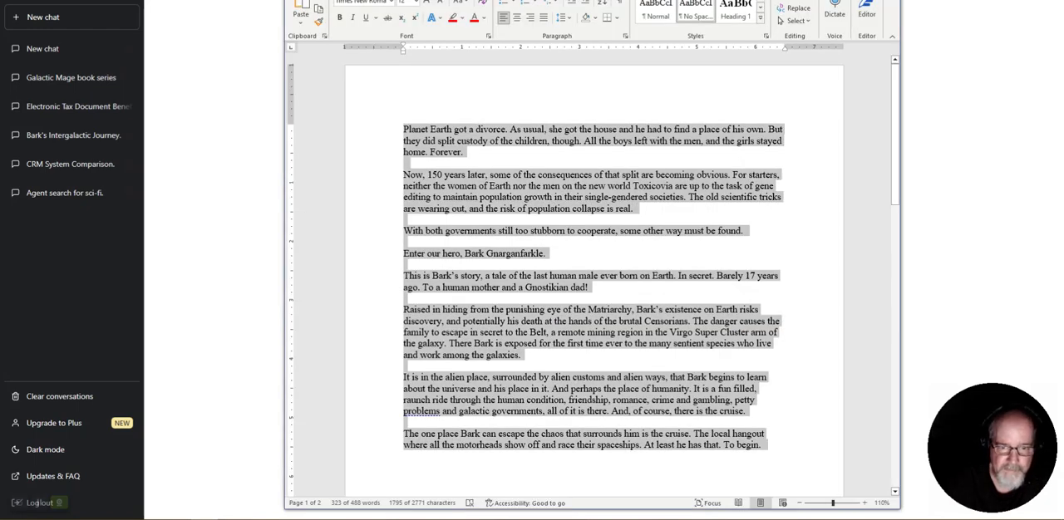
{"action": "right_click", "coordinate": [543, 332]}
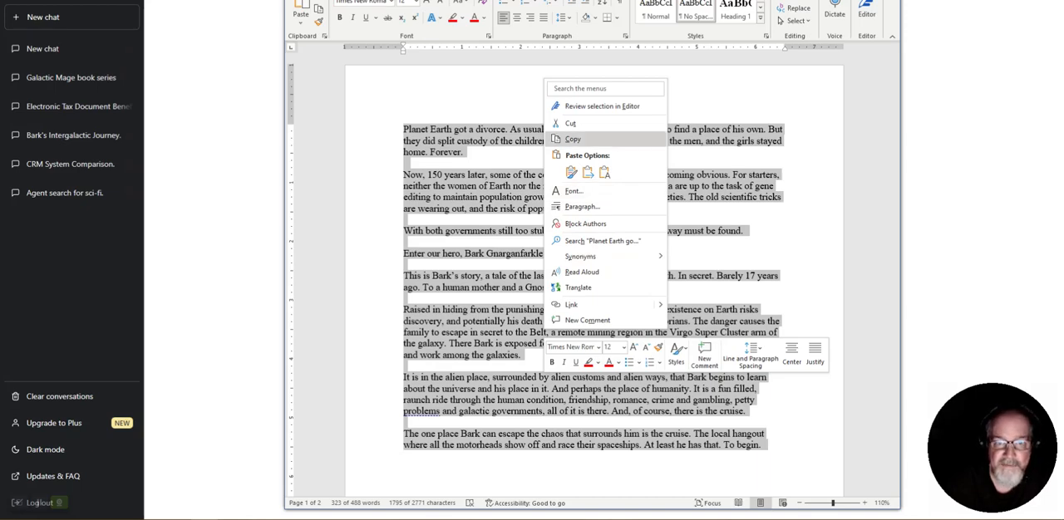
{"action": "left_click", "coordinate": [575, 138]}
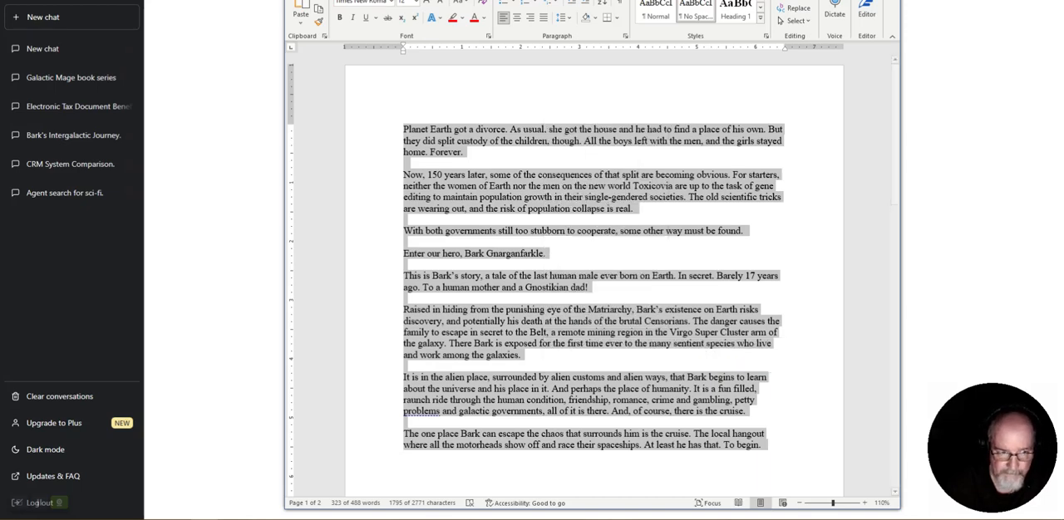
{"action": "key", "text": "alt+Tab"}
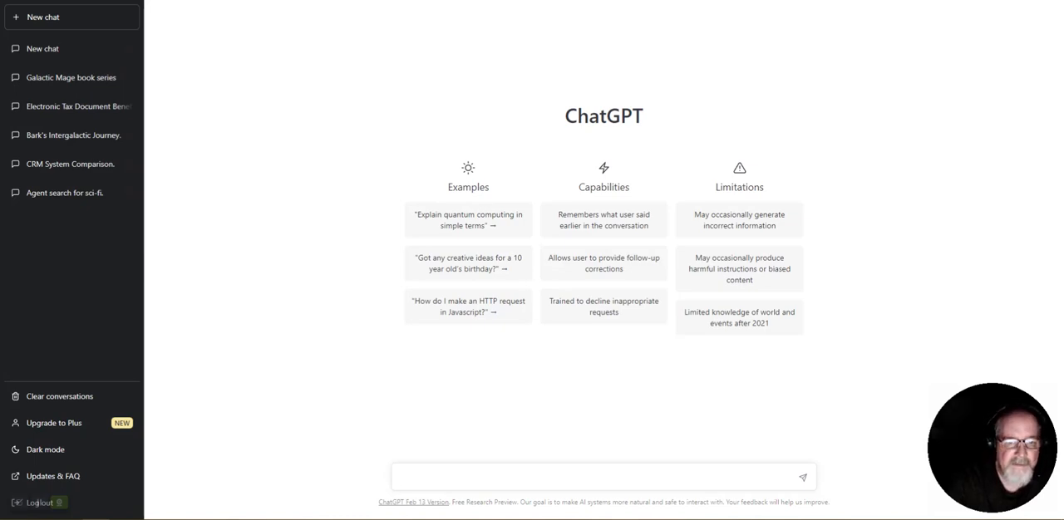
Begin the chat prompt with "Write 5 Facebook posts using the back cover text"
{"action": "type", "text": "Write "}
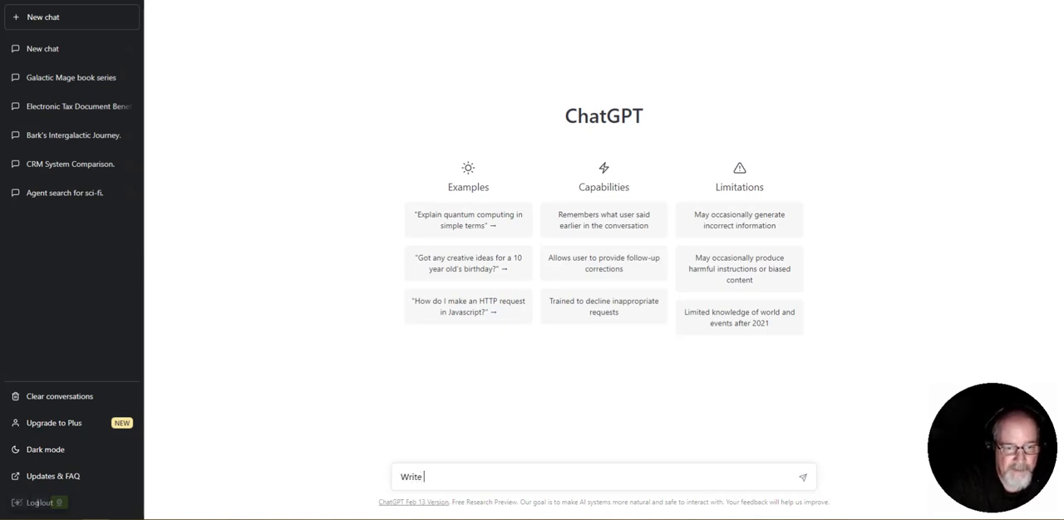
{"action": "type", "text": "5 Facebook b"}
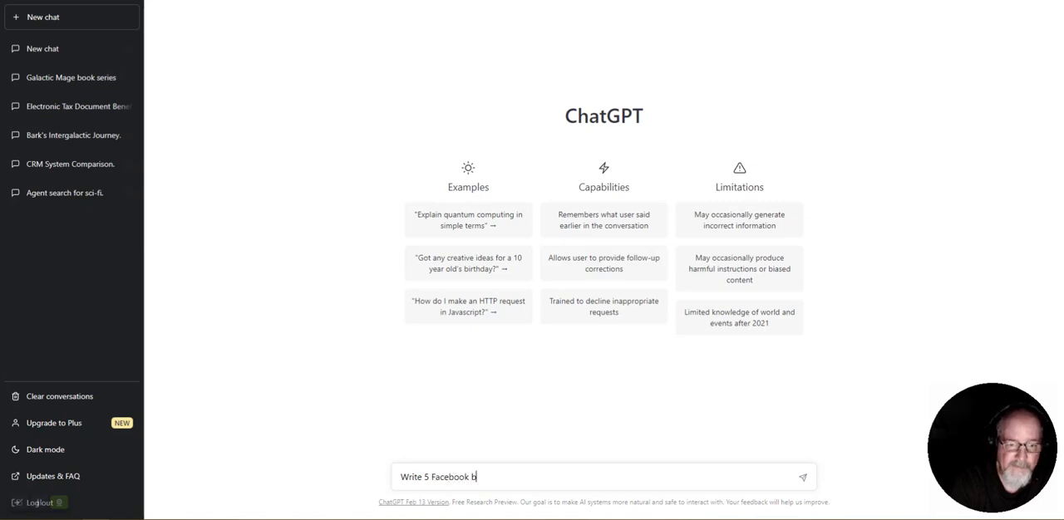
{"action": "key", "text": "BackSpace"}
{"action": "type", "text": "p"}
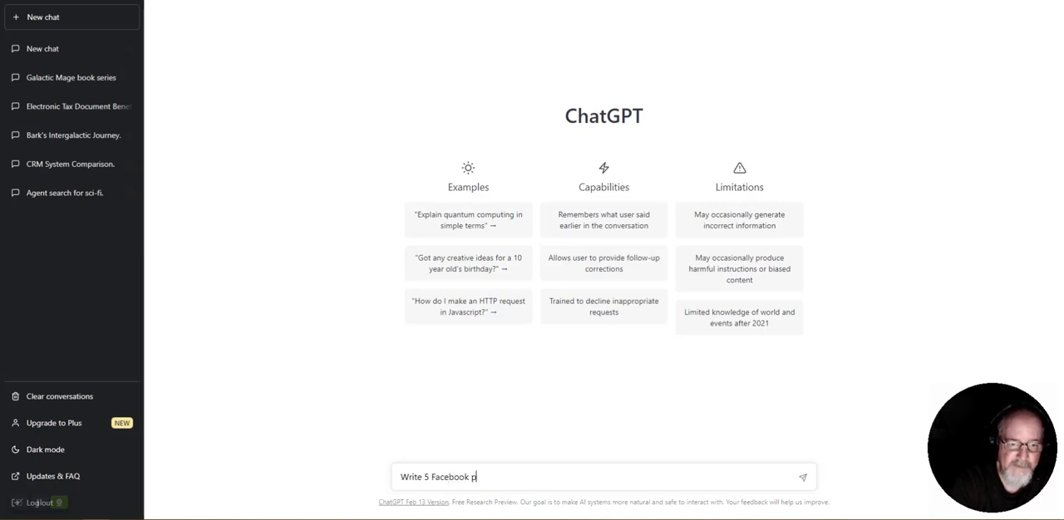
{"action": "type", "text": "osts using the backg"}
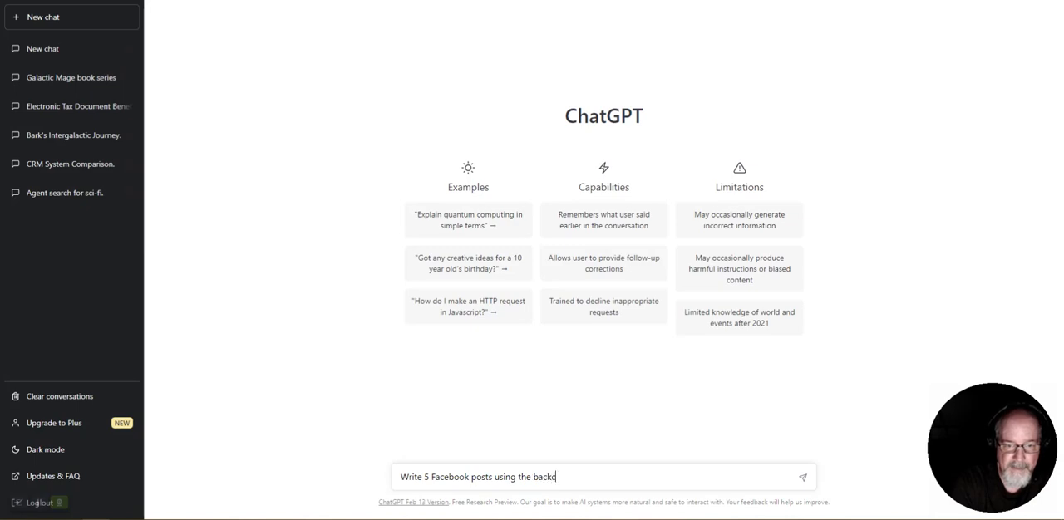
{"action": "type", "text": "cover"}
{"action": "key", "text": "BackSpace"}
{"action": "key", "text": "BackSpace"}
{"action": "key", "text": "BackSpace"}
{"action": "key", "text": "BackSpace"}
{"action": "key", "text": "BackSpace"}
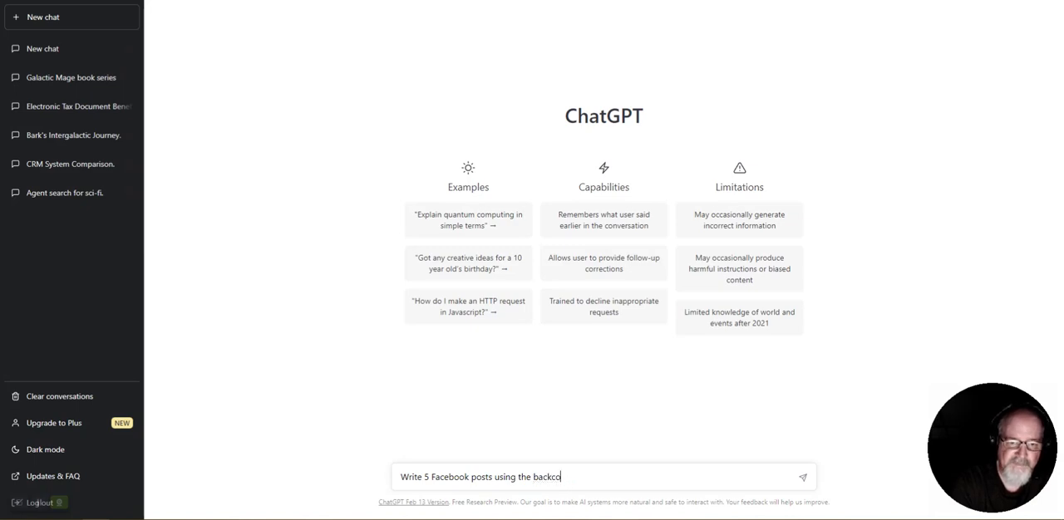
{"action": "type", "text": "cover ts"}
{"action": "key", "text": "BackSpace"}
{"action": "type", "text": "e"}
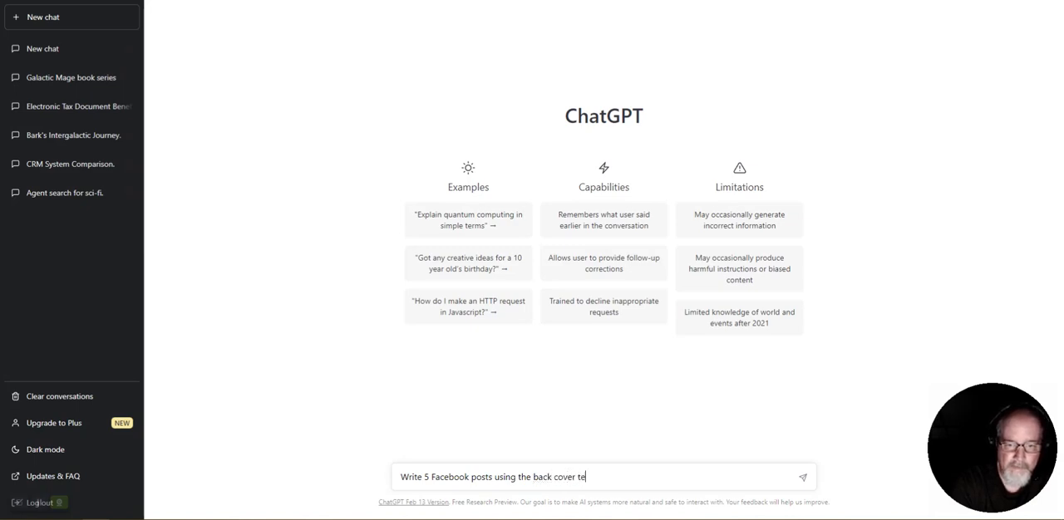
{"action": "type", "text": "xt below to "}
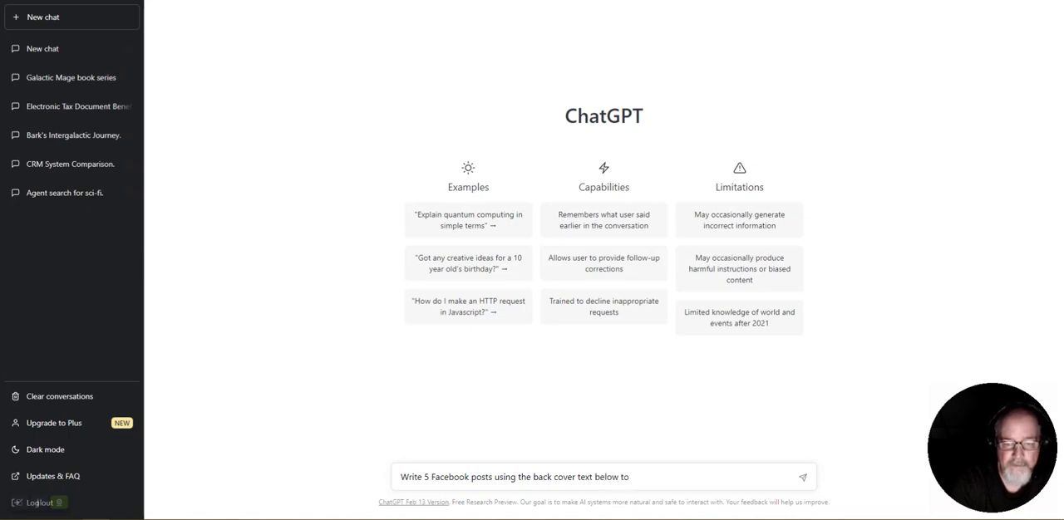
{"action": "type", "text": "announcing "}
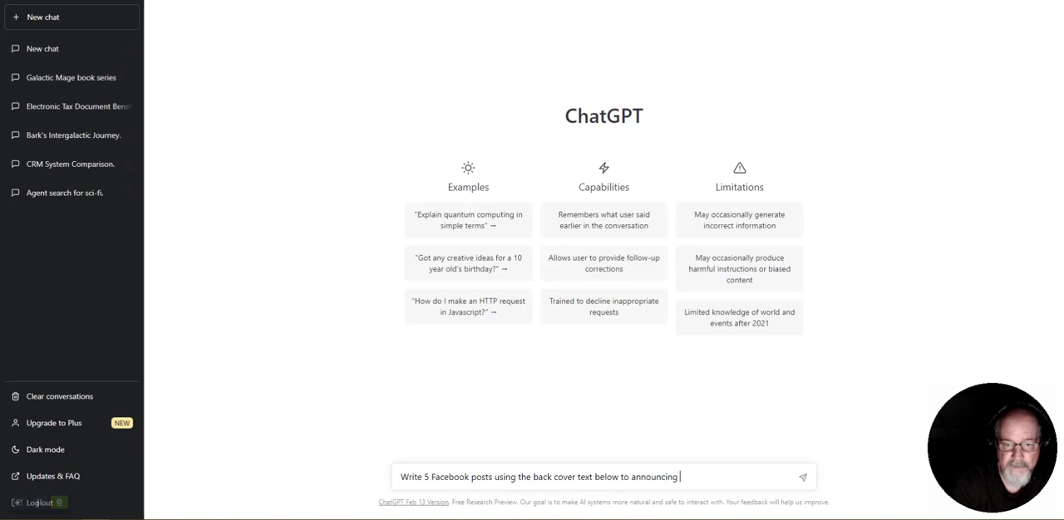
{"action": "type", "text": "the upcoming re"}
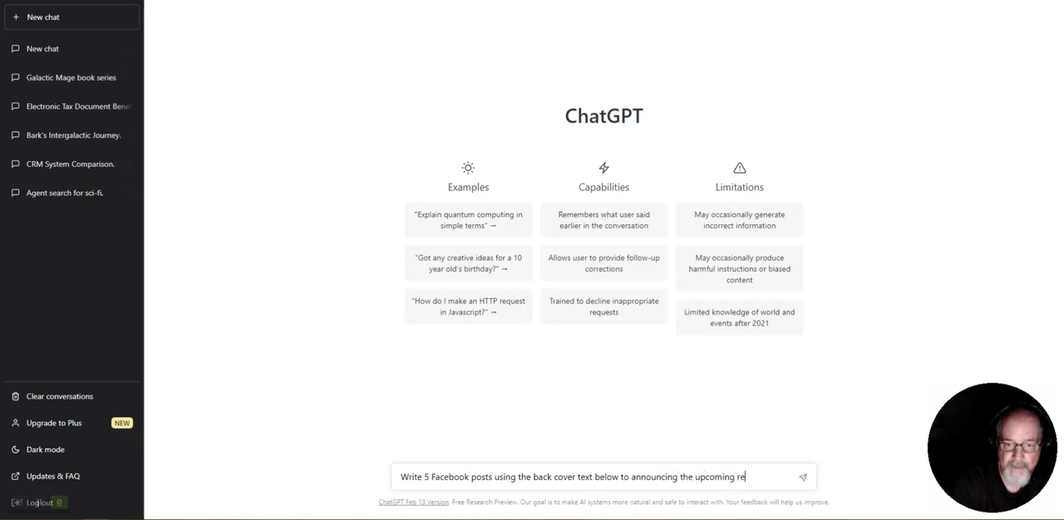
{"action": "type", "text": "lease of the nove"}
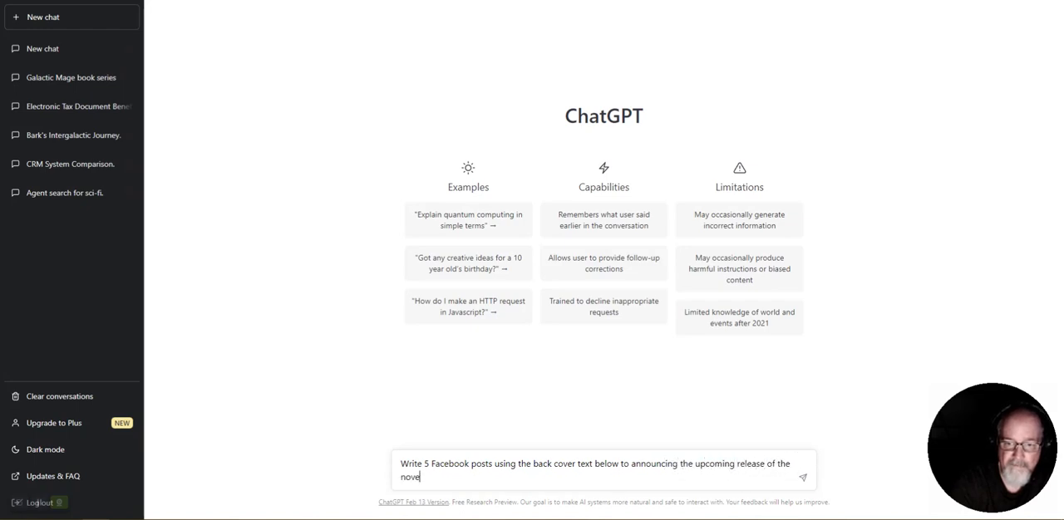
{"action": "type", "text": "l Star Cluste"}
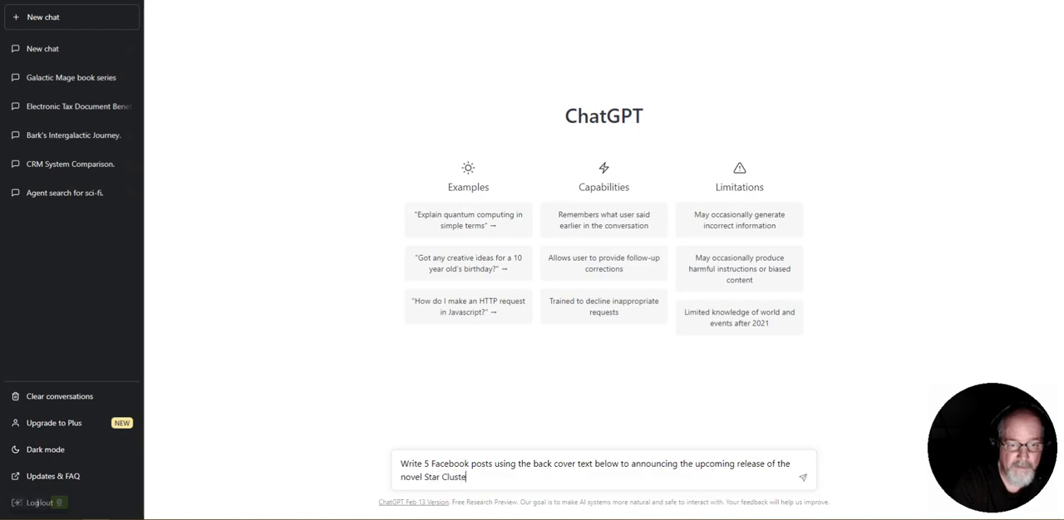
{"action": "type", "text": "r 66 by "}
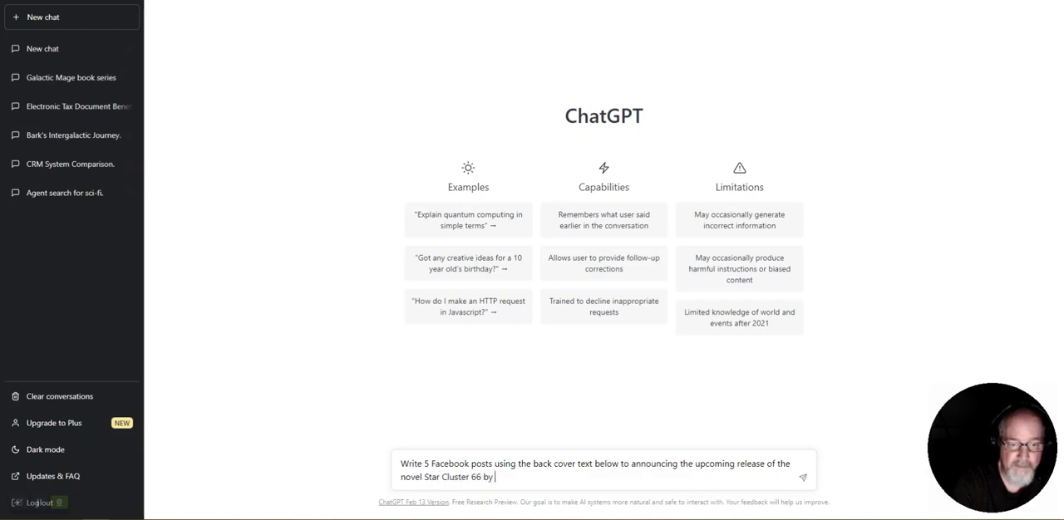
{"action": "type", "text": "John Daulton"}
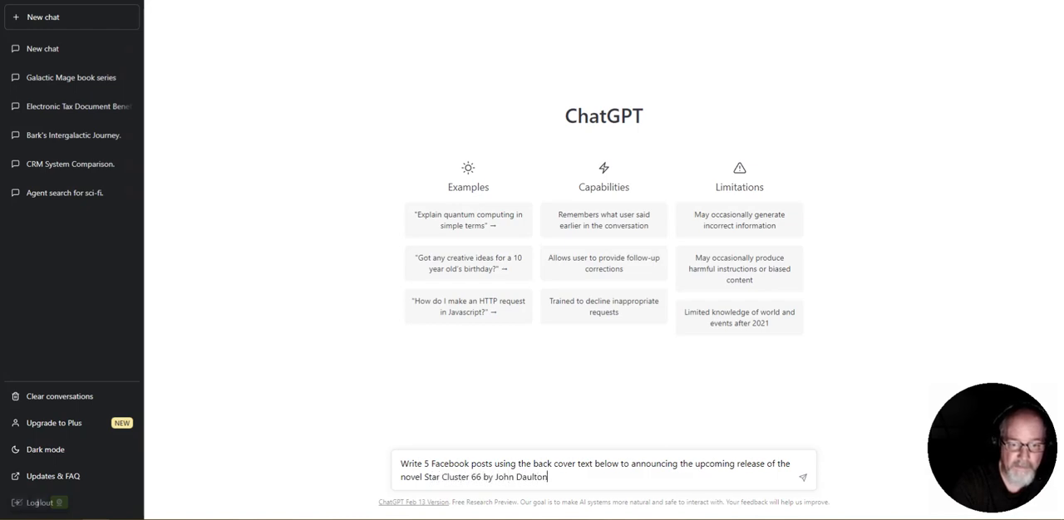
{"action": "type", "text": ":"}
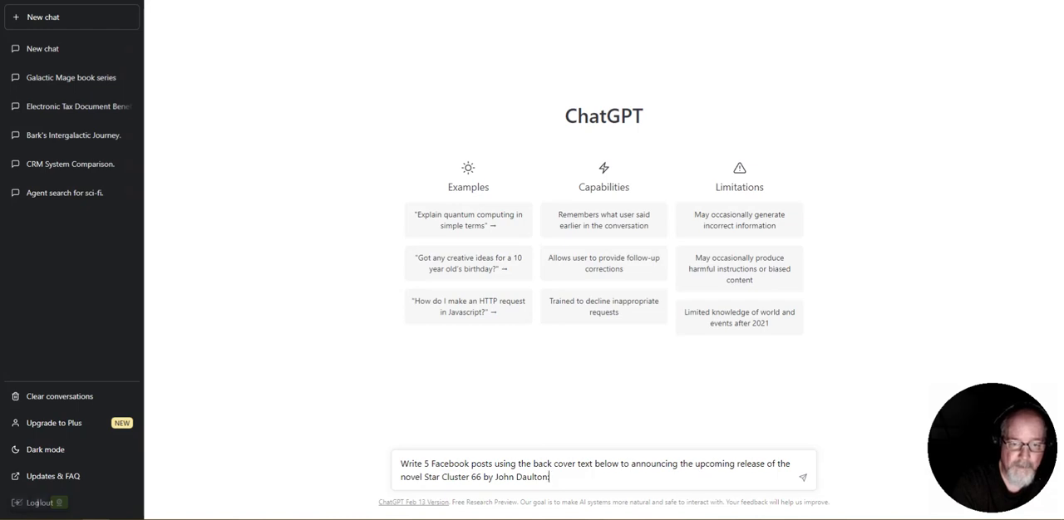
Paste the copied back cover text below the prompt, separated by a blank line, and submit it
{"action": "key", "text": "shift+Return"}
{"action": "key", "text": "shift+Return"}
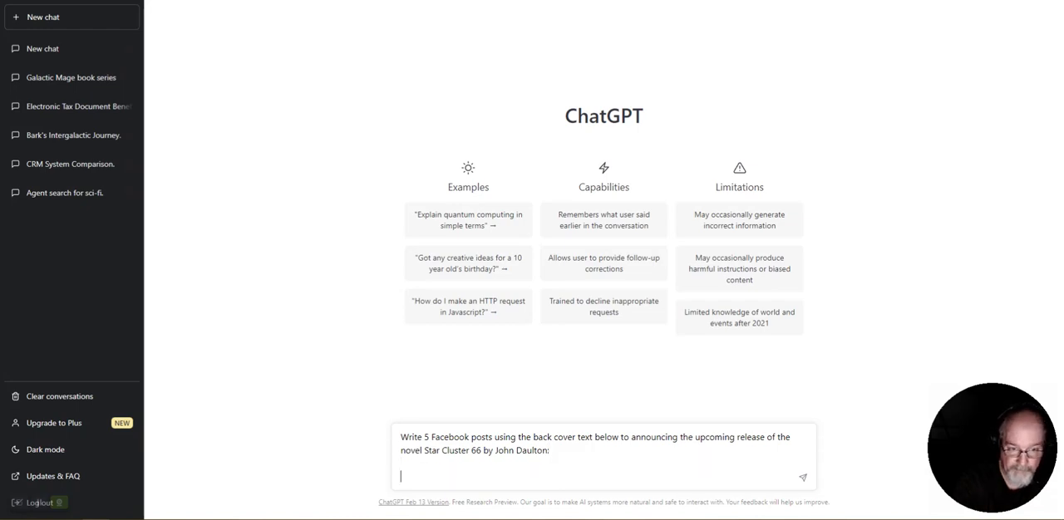
{"action": "key", "text": "ctrl+v"}
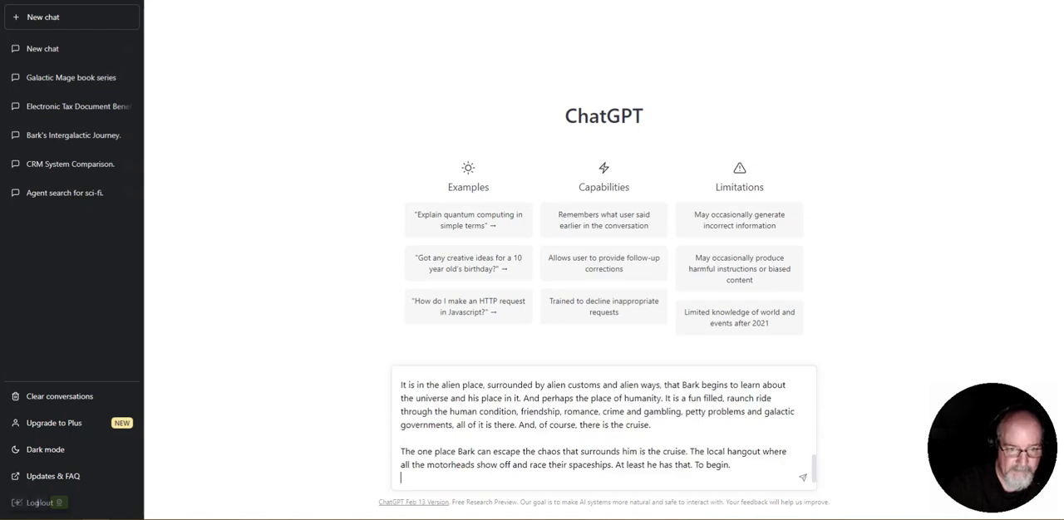
{"action": "scroll", "coordinate": [604, 428], "scroll_direction": "up", "scroll_amount": 5}
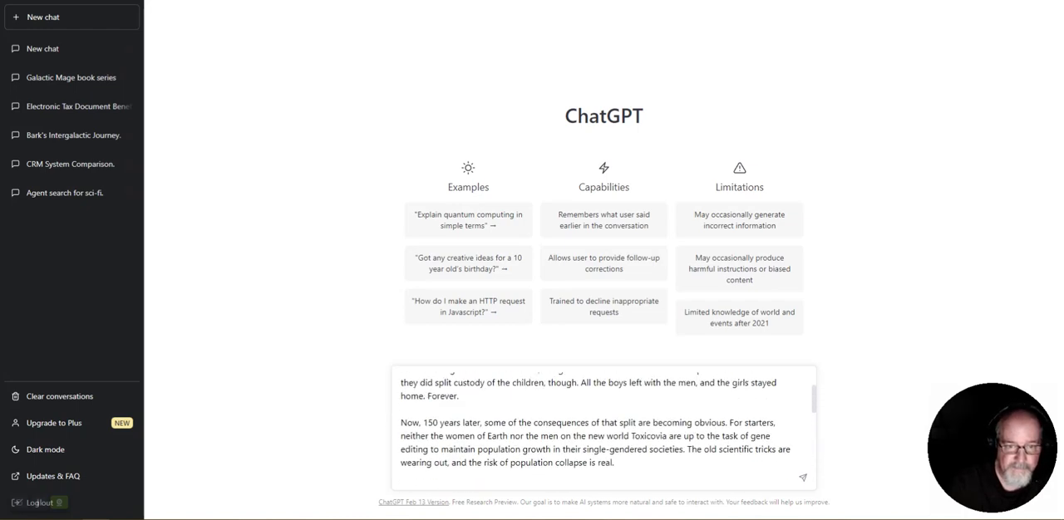
{"action": "scroll", "coordinate": [604, 428], "scroll_direction": "down", "scroll_amount": 3}
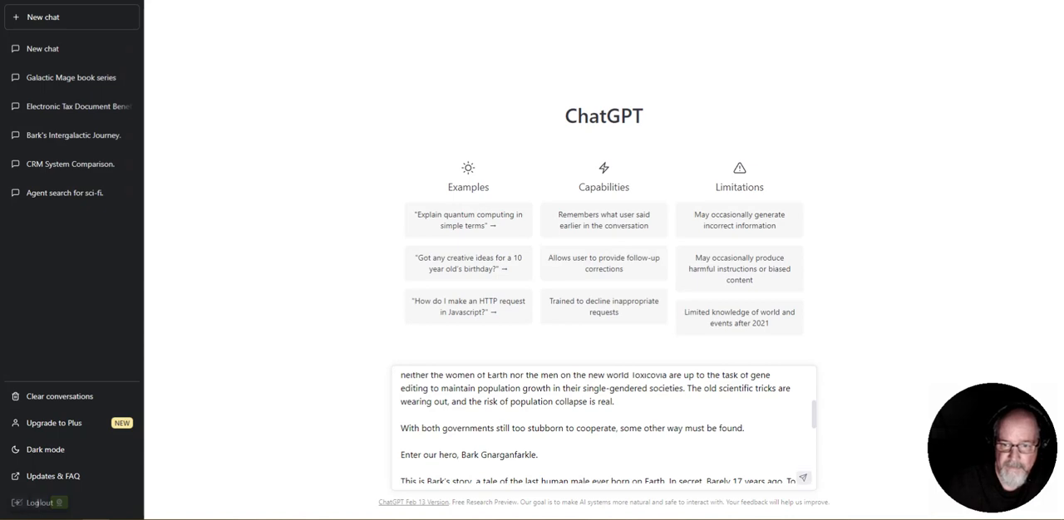
{"action": "left_click", "coordinate": [802, 478]}
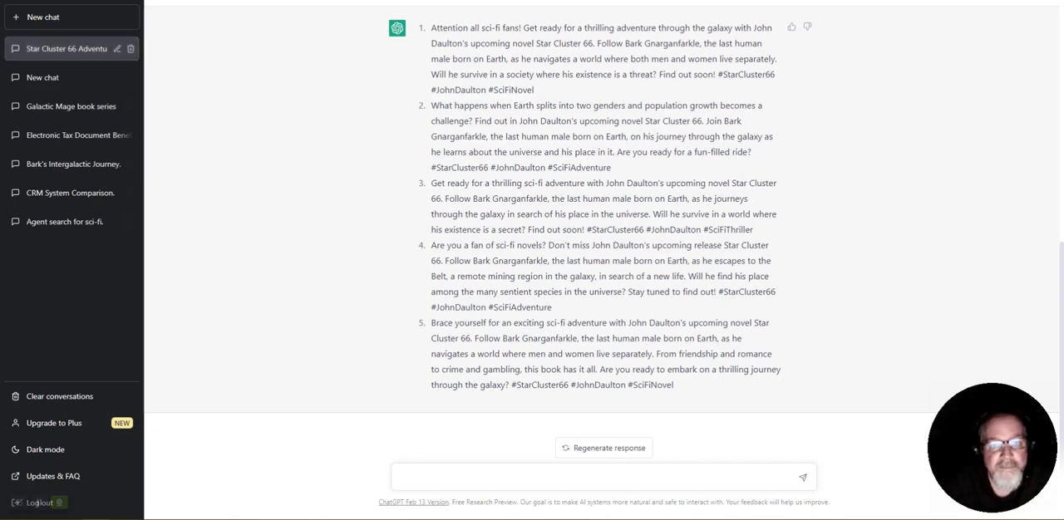
Review the generated Facebook posts, highlighting the closing questions of the first and second ones
{"action": "scroll", "coordinate": [598, 250], "scroll_direction": "up", "scroll_amount": 1}
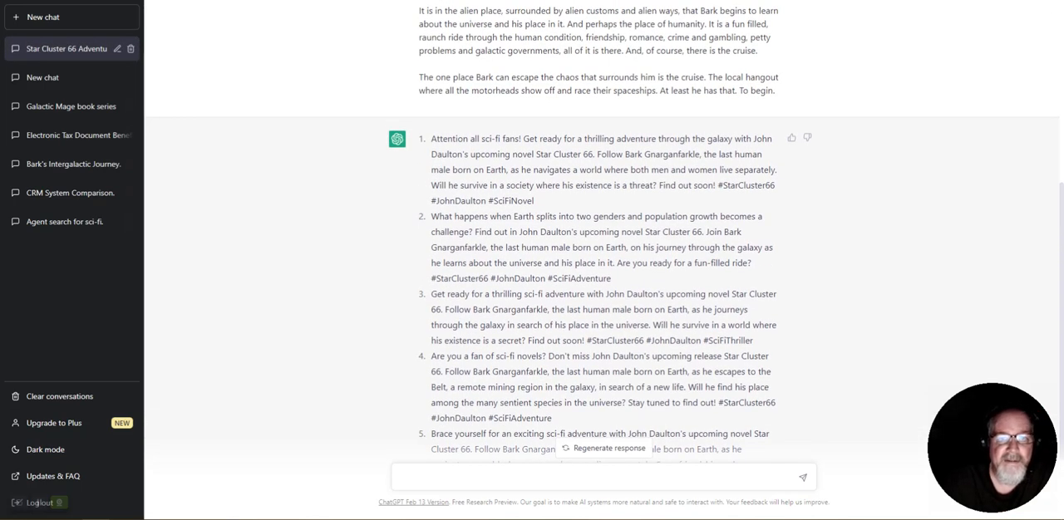
{"action": "scroll", "coordinate": [598, 249], "scroll_direction": "down", "scroll_amount": 1}
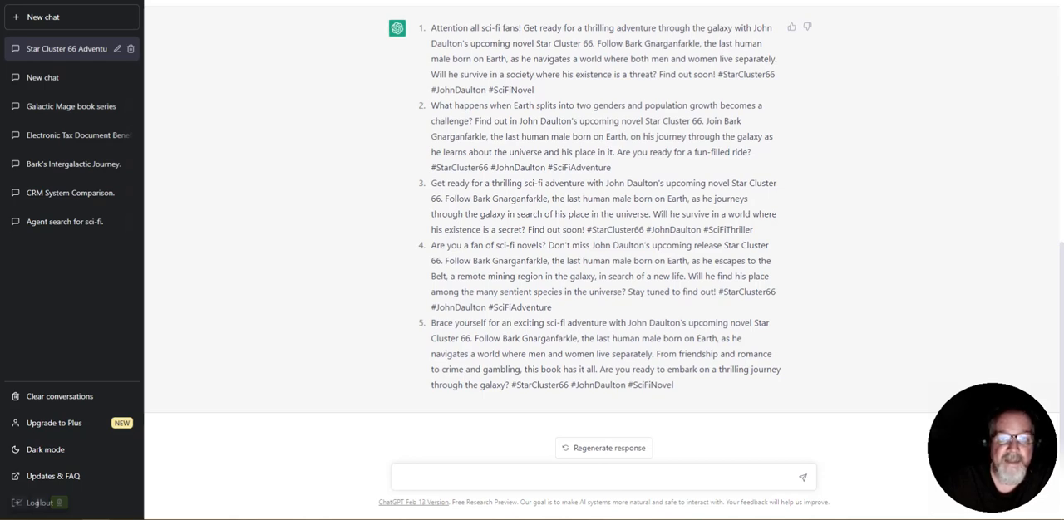
{"action": "left_click_drag", "start_coordinate": [567, 74], "coordinate": [656, 74]}
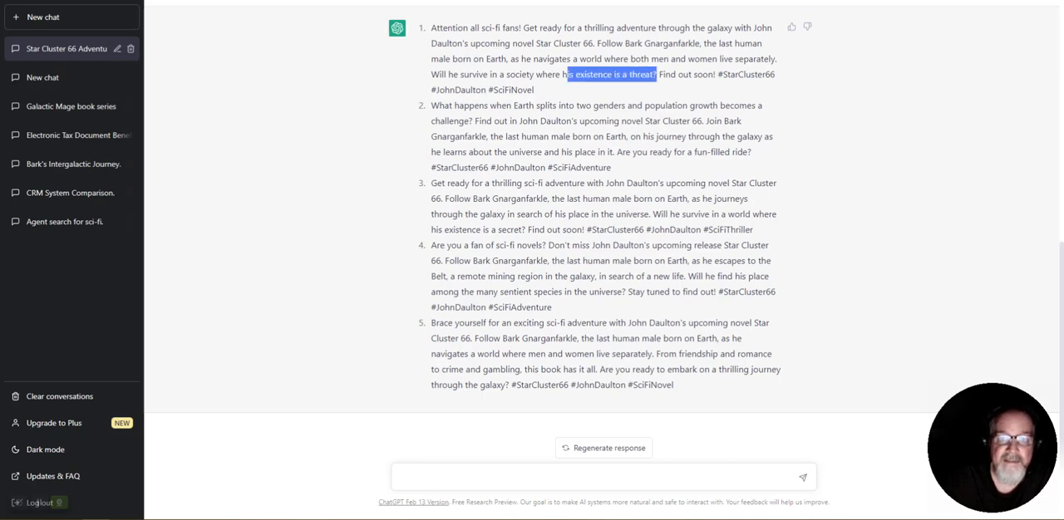
{"action": "left_click_drag", "start_coordinate": [642, 153], "coordinate": [742, 152]}
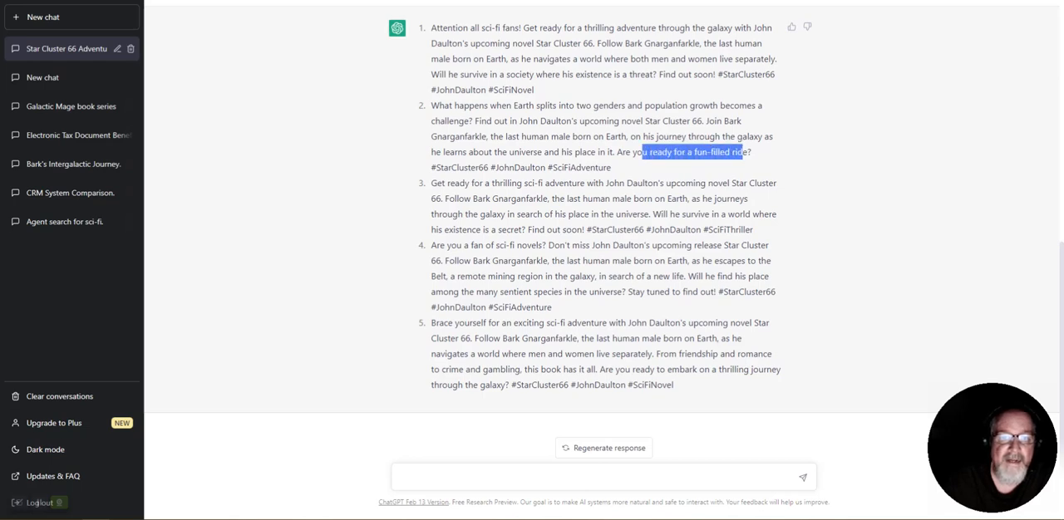
{"action": "left_click", "coordinate": [741, 152]}
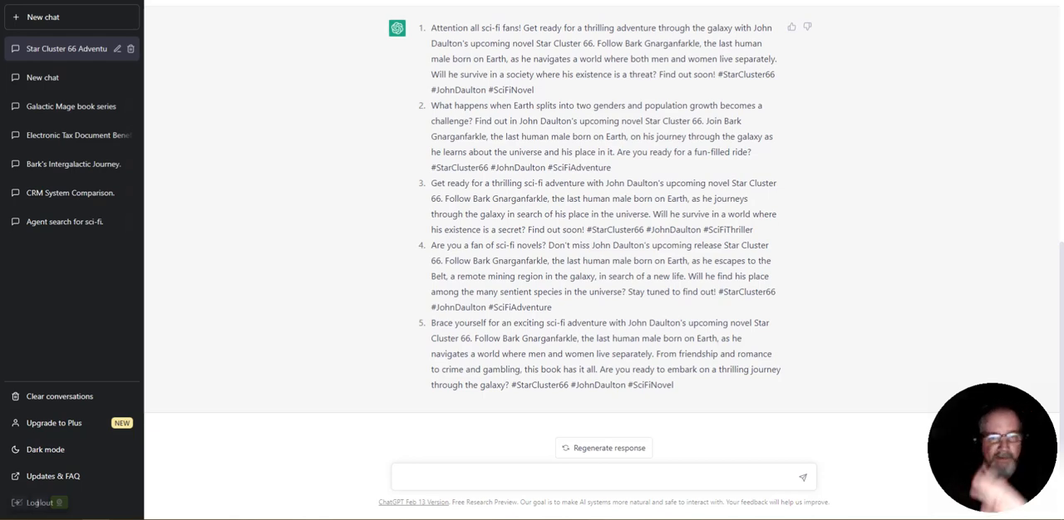
Copy the full text of the first generated post, including its hashtags
{"action": "scroll", "coordinate": [599, 249], "scroll_direction": "up", "scroll_amount": 2}
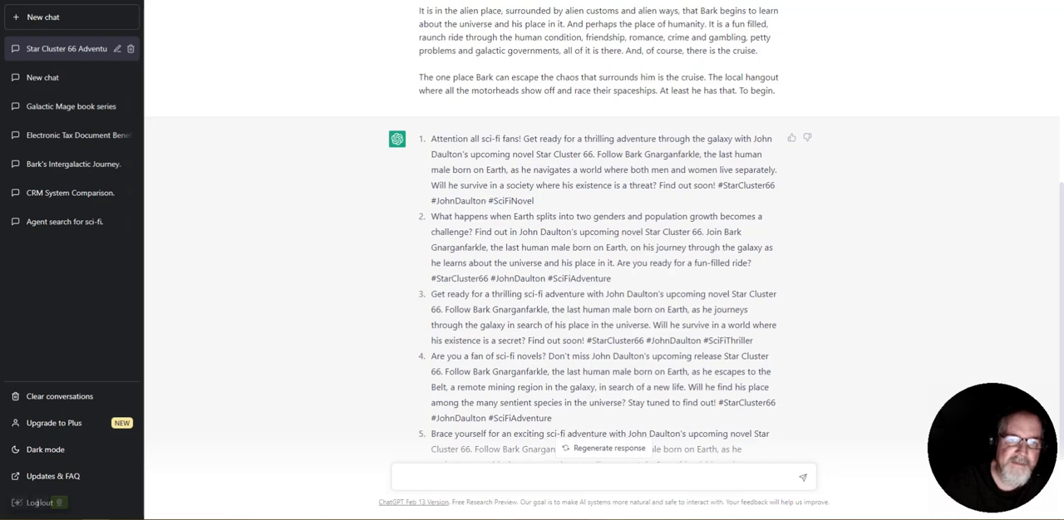
{"action": "left_click_drag", "start_coordinate": [491, 186], "coordinate": [431, 139]}
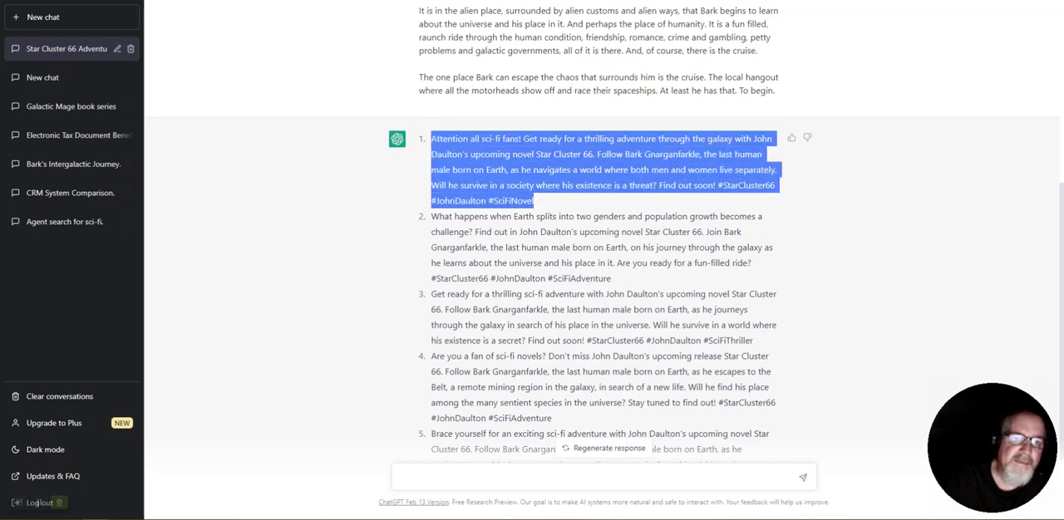
{"action": "right_click", "coordinate": [456, 151]}
{"action": "left_click", "coordinate": [478, 161]}
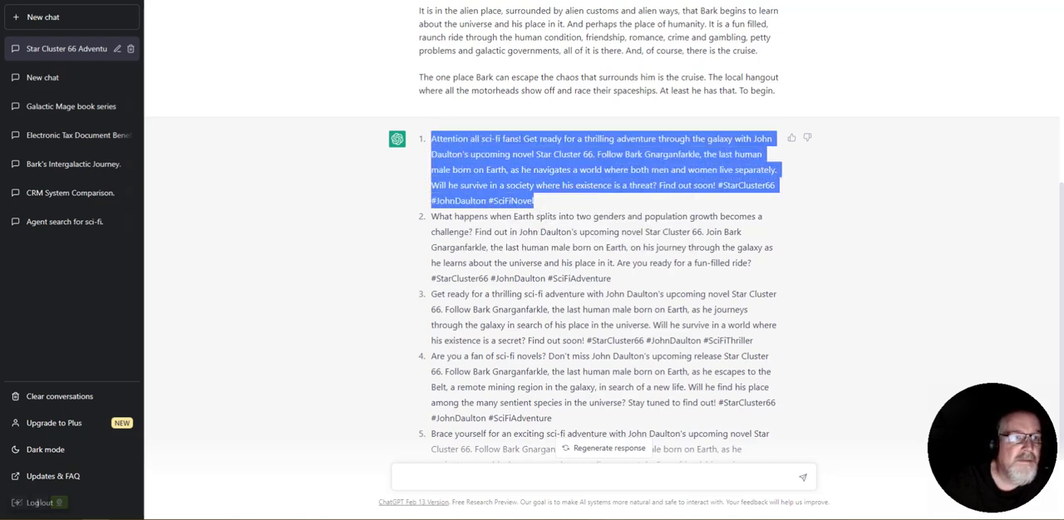
Switch to Meta Business Suite and start a new post customized separately for Facebook and Instagram, ready for entering the Facebook text
{"action": "key", "text": "ctrl+Tab"}
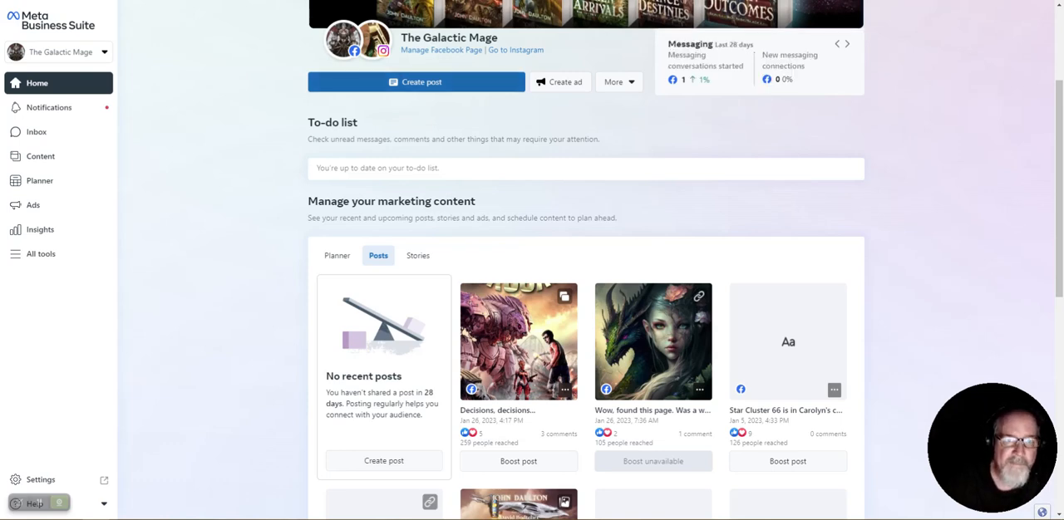
{"action": "left_click", "coordinate": [415, 82]}
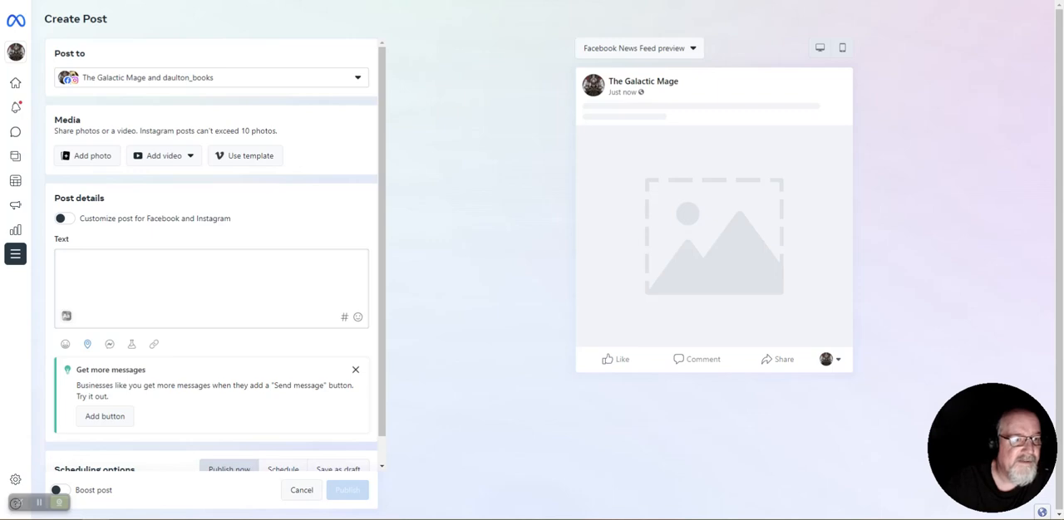
{"action": "left_click", "coordinate": [133, 272]}
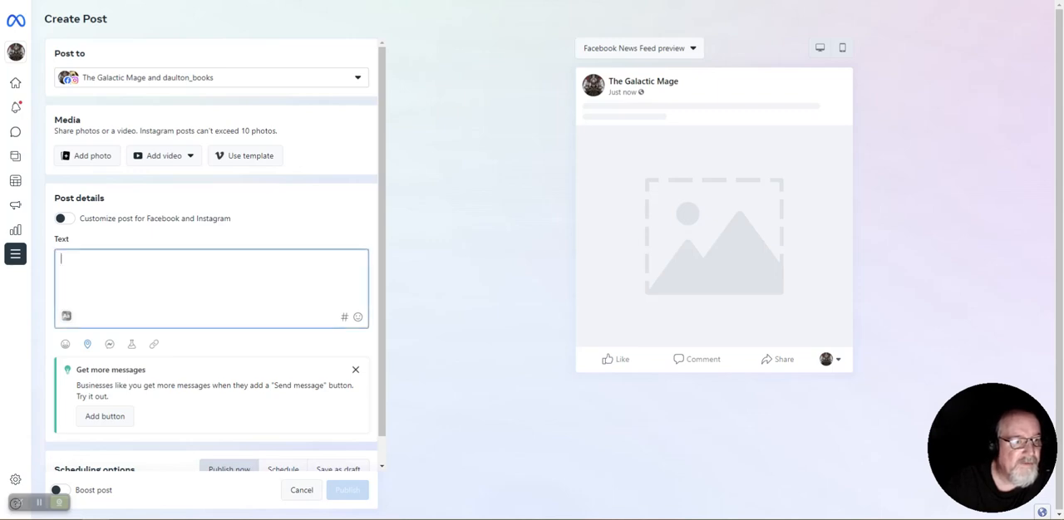
{"action": "left_click", "coordinate": [64, 219]}
{"action": "left_click", "coordinate": [80, 290]}
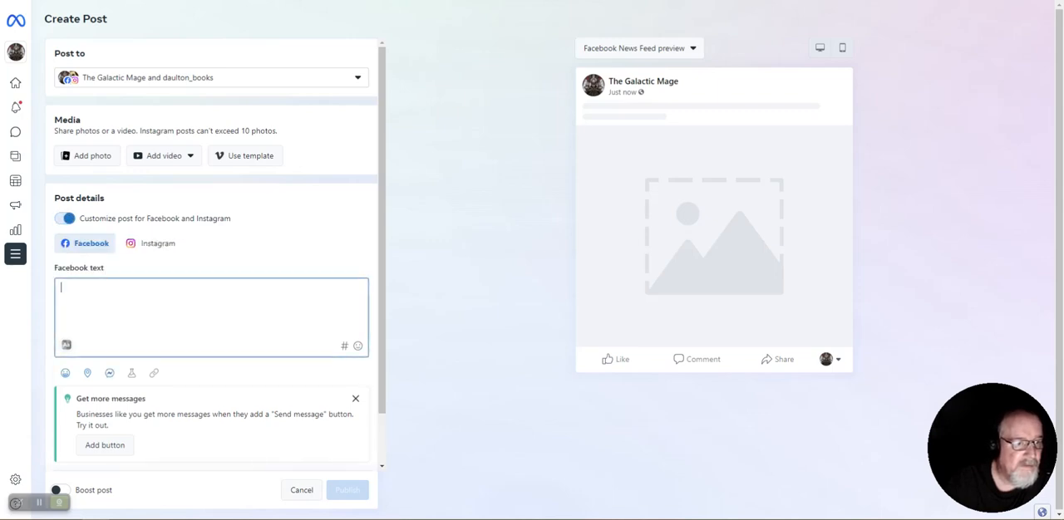
Paste the copied announcement as both the Facebook text and the Instagram text, and dismiss the suggestion to get more messages
{"action": "right_click", "coordinate": [80, 290]}
{"action": "left_click", "coordinate": [108, 376]}
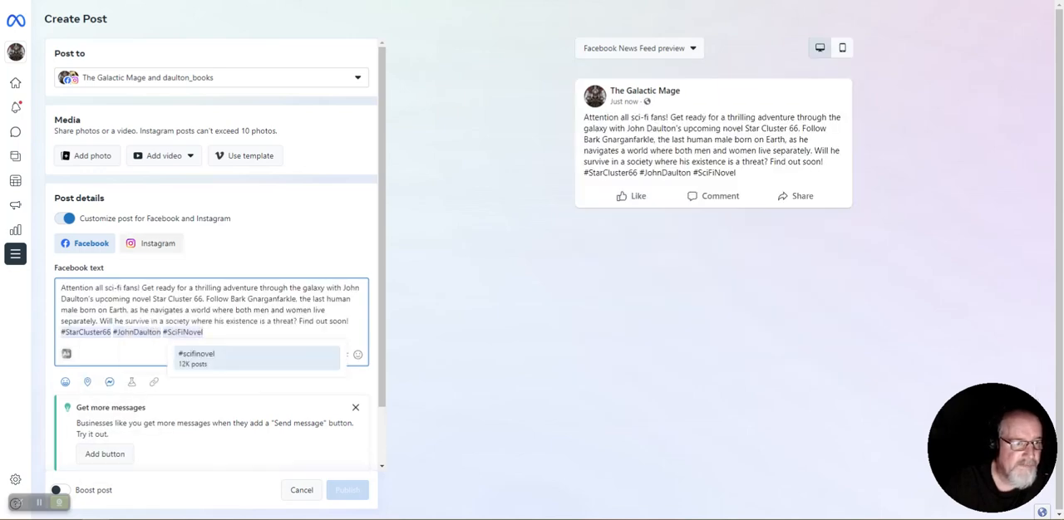
{"action": "left_click", "coordinate": [152, 243]}
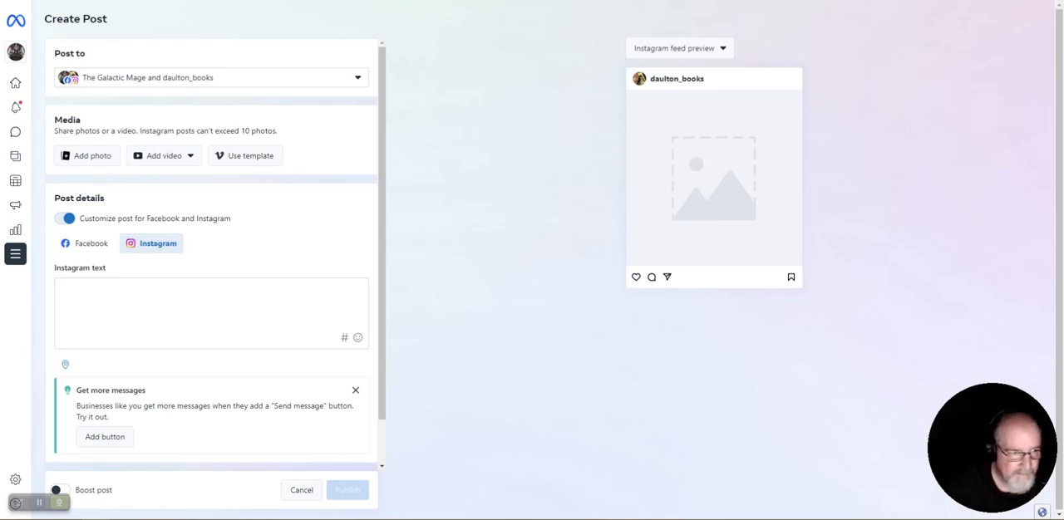
{"action": "left_click", "coordinate": [105, 292]}
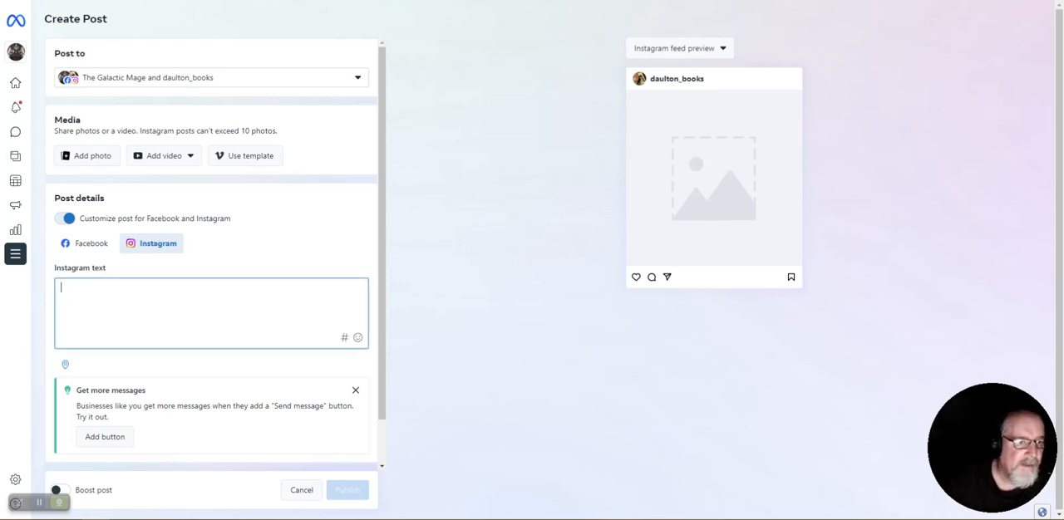
{"action": "right_click", "coordinate": [106, 291]}
{"action": "left_click", "coordinate": [134, 378]}
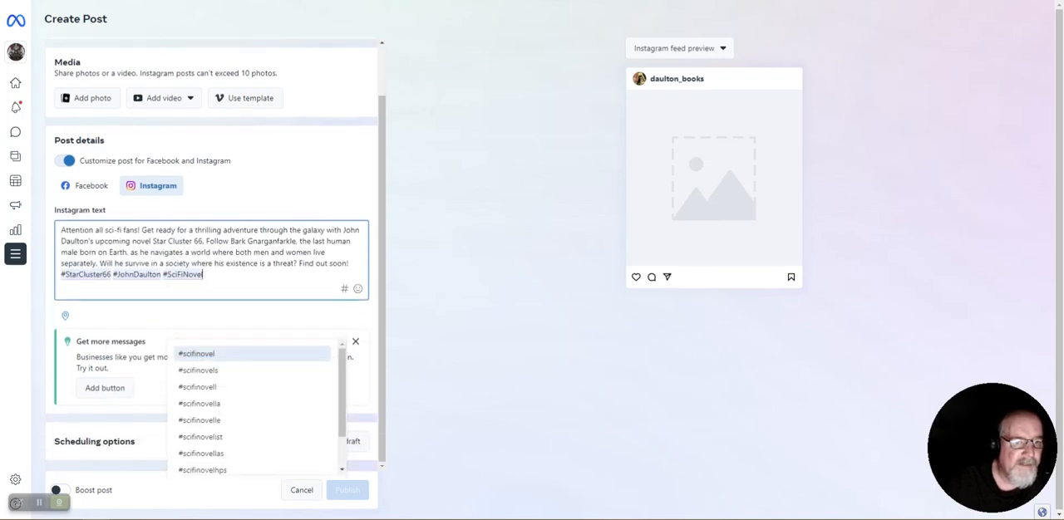
{"action": "left_click", "coordinate": [356, 341]}
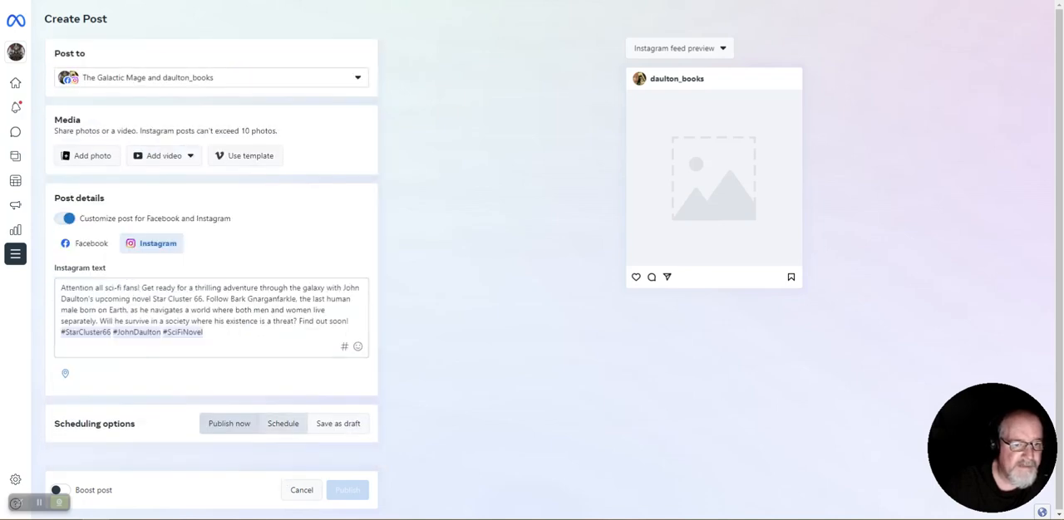
Choose to schedule the post, setting the Facebook date to March 7, 2023 and the Instagram date to March 9, 2023
{"action": "left_click", "coordinate": [282, 424]}
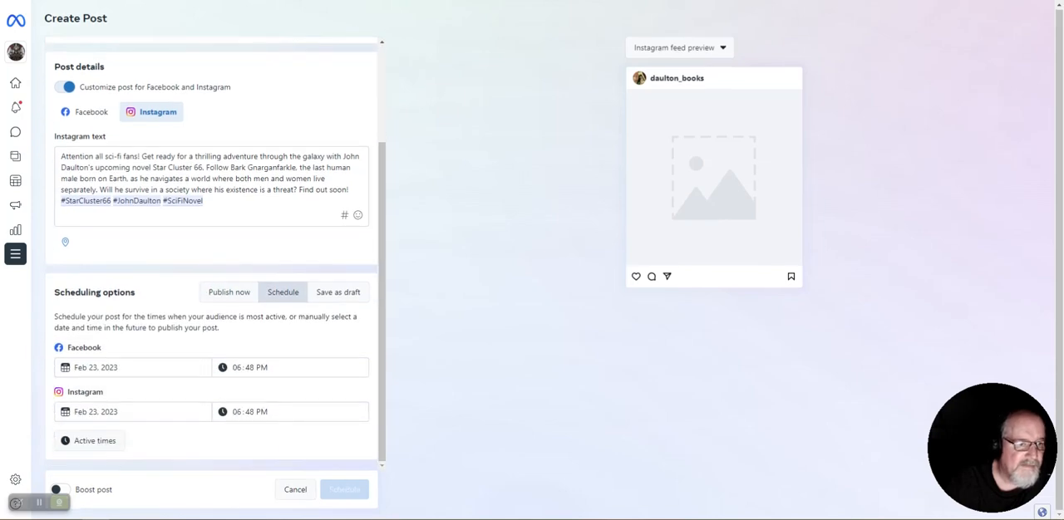
{"action": "left_click", "coordinate": [90, 367]}
{"action": "left_click", "coordinate": [177, 391]}
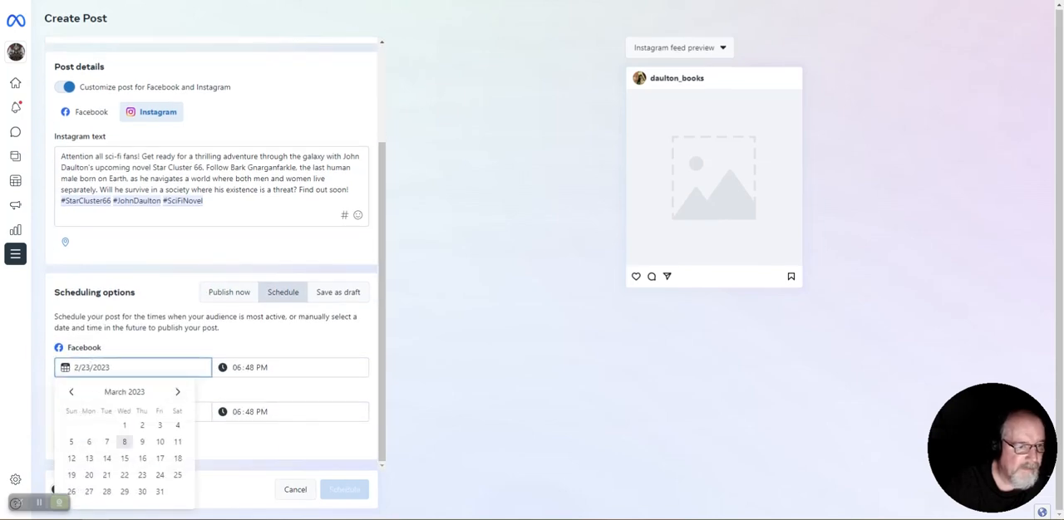
{"action": "left_click", "coordinate": [106, 441]}
{"action": "left_click", "coordinate": [98, 412]}
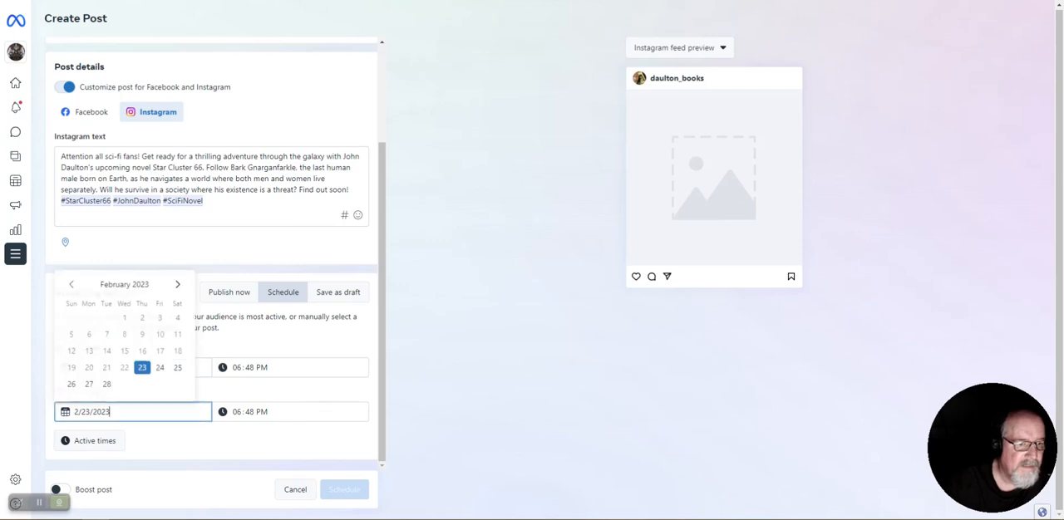
{"action": "left_click", "coordinate": [177, 284]}
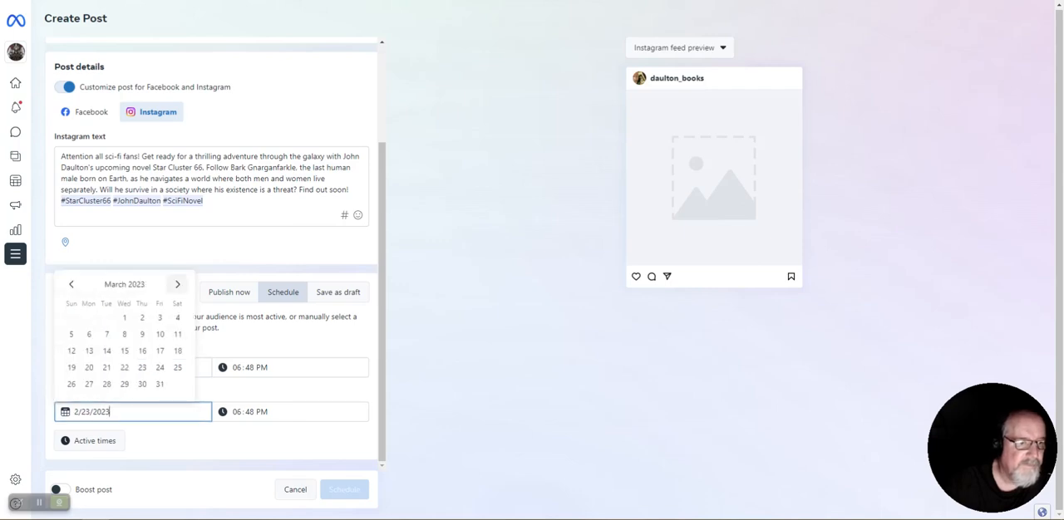
{"action": "left_click", "coordinate": [143, 335]}
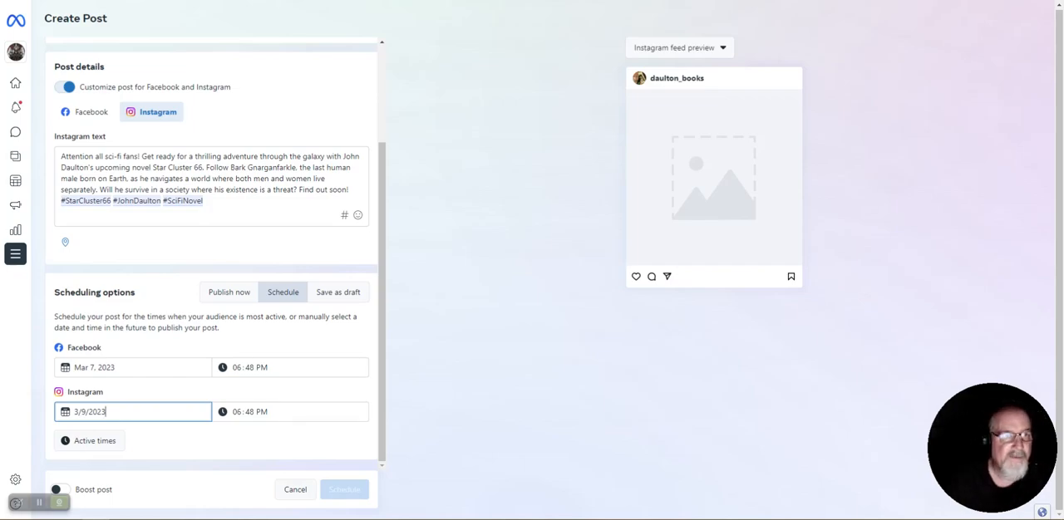
Switch back to ChatGPT and highlight the body of the second generated post, up to its closing question
{"action": "key", "text": "ctrl+Tab"}
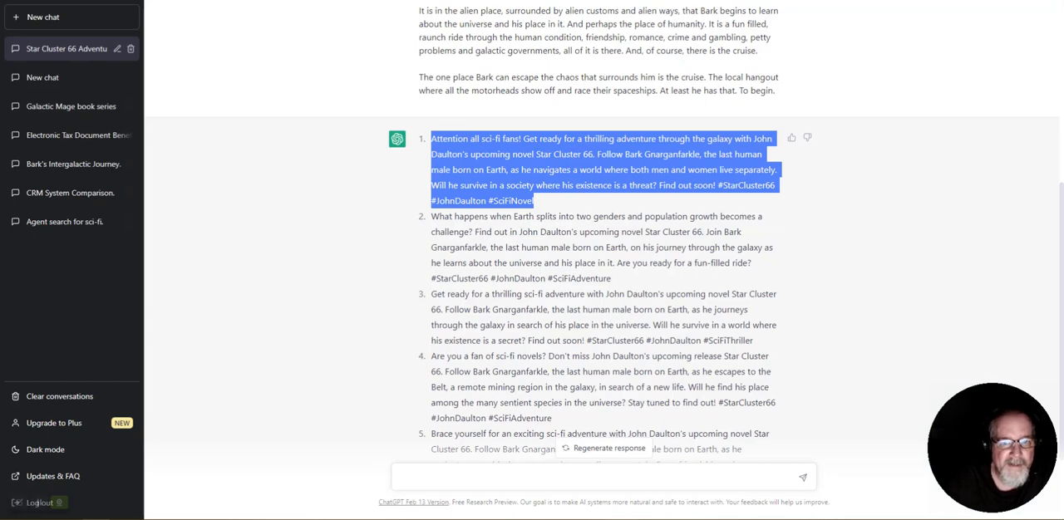
{"action": "left_click", "coordinate": [650, 201]}
{"action": "left_click_drag", "start_coordinate": [752, 263], "coordinate": [453, 231]}
Switch to the GoDaddy blog, look through the scheduled posts, and open the post "5 Ways to Find Your Next Technician"
{"action": "key", "text": "ctrl+Tab"}
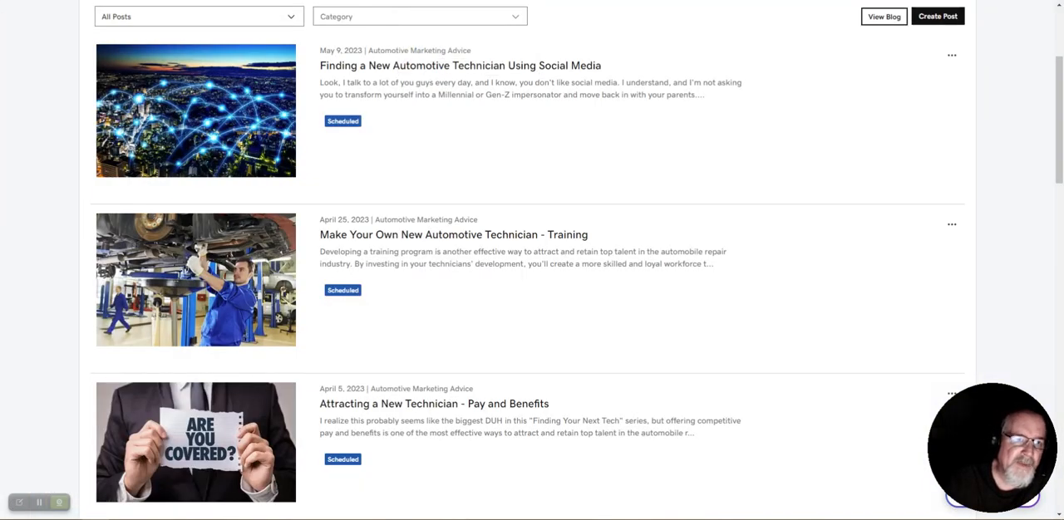
{"action": "scroll", "coordinate": [532, 260], "scroll_direction": "down", "scroll_amount": 5}
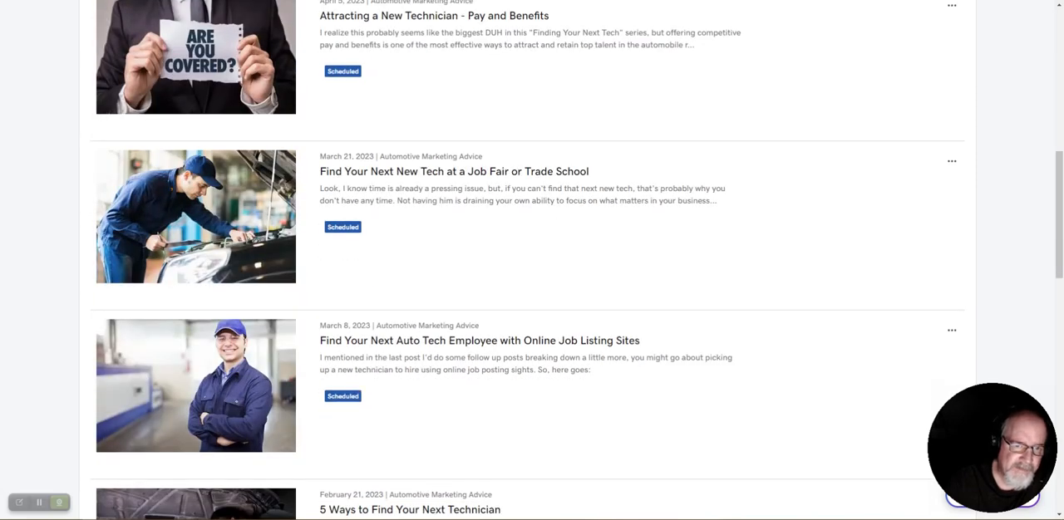
{"action": "scroll", "coordinate": [531, 261], "scroll_direction": "up", "scroll_amount": 2}
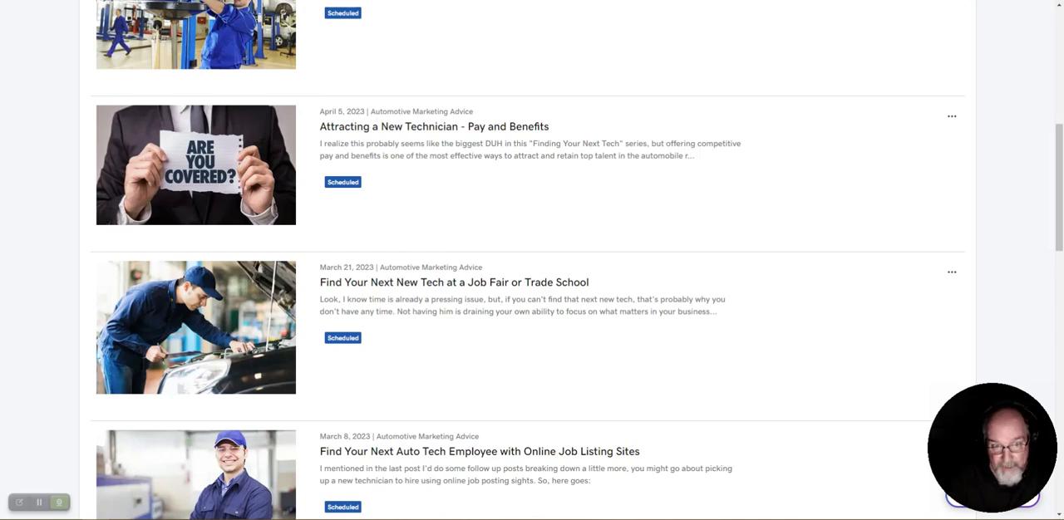
{"action": "scroll", "coordinate": [532, 260], "scroll_direction": "down", "scroll_amount": 5}
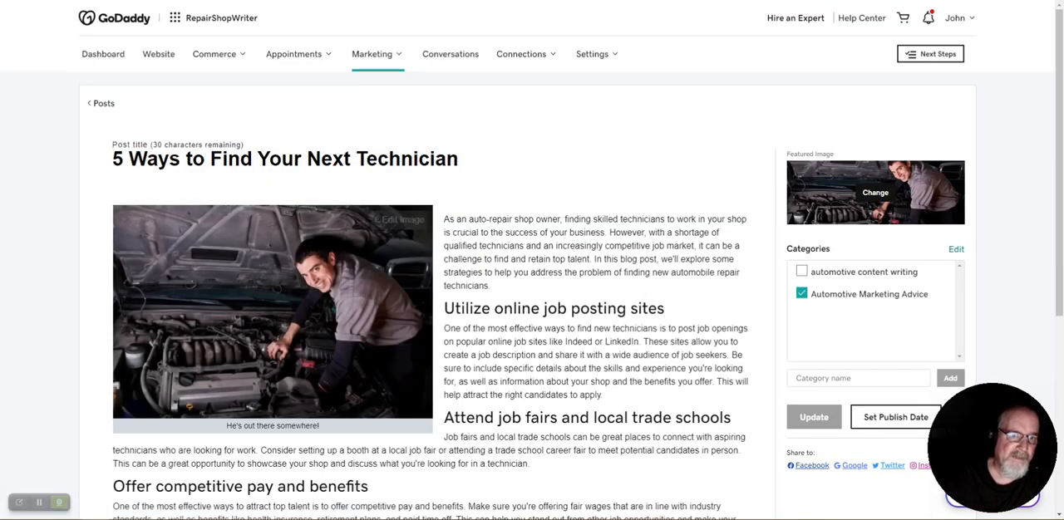
Read through the post "5 Ways to Find Your Next Technician" from title to conclusion and return to the blog's post list
{"action": "scroll", "coordinate": [532, 291], "scroll_direction": "down", "scroll_amount": 3}
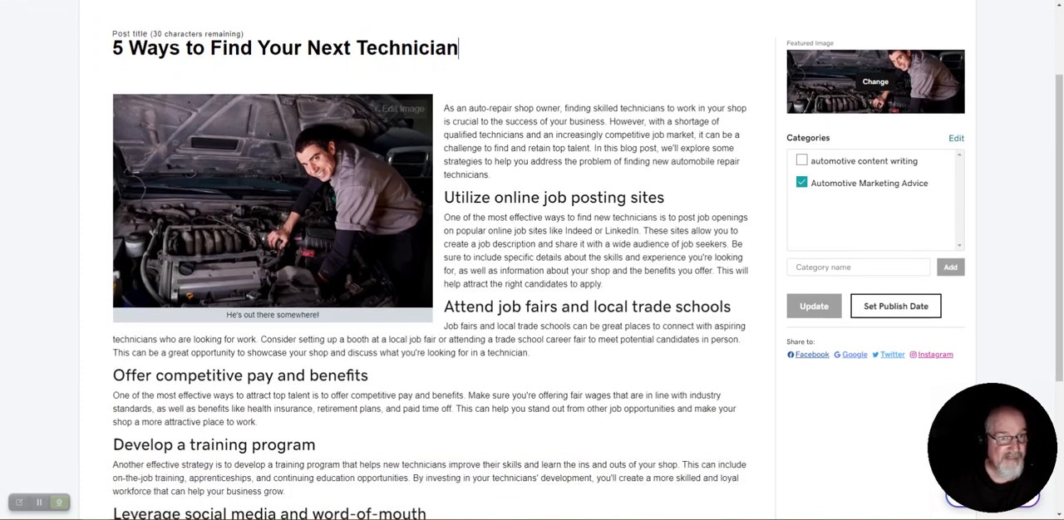
{"action": "scroll", "coordinate": [532, 291], "scroll_direction": "down", "scroll_amount": 3}
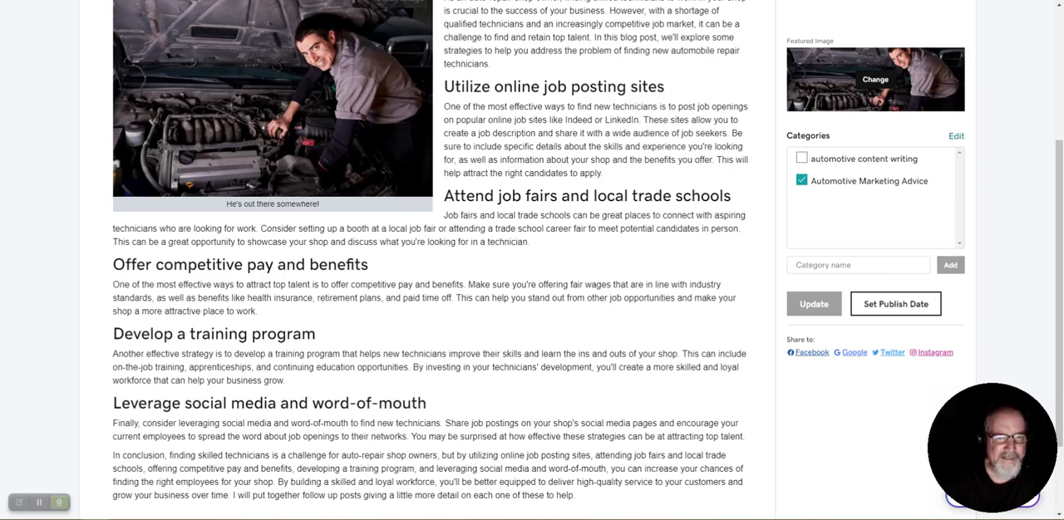
{"action": "scroll", "coordinate": [433, 260], "scroll_direction": "down", "scroll_amount": 3}
{"action": "scroll", "coordinate": [432, 260], "scroll_direction": "up", "scroll_amount": 5}
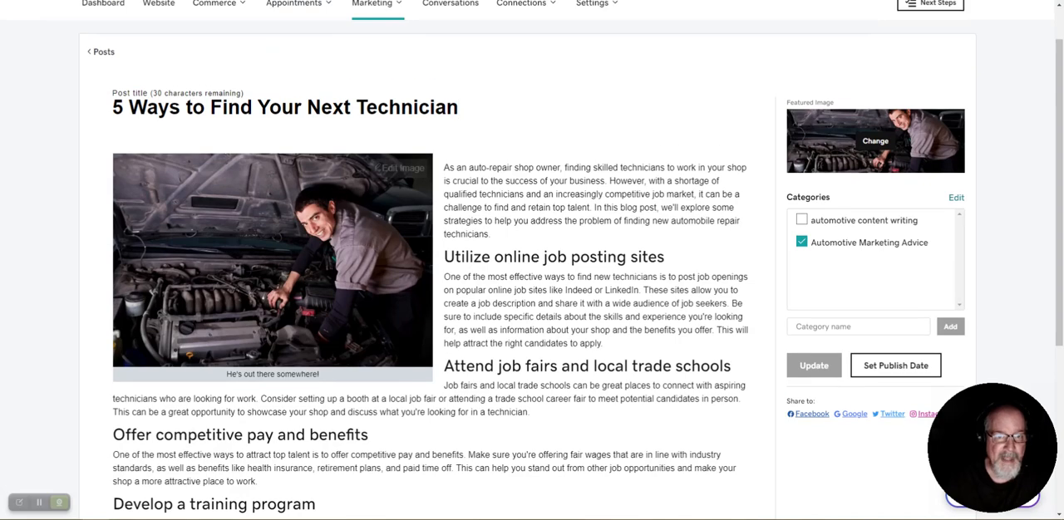
{"action": "scroll", "coordinate": [432, 260], "scroll_direction": "down", "scroll_amount": 1}
{"action": "scroll", "coordinate": [432, 261], "scroll_direction": "down", "scroll_amount": 4}
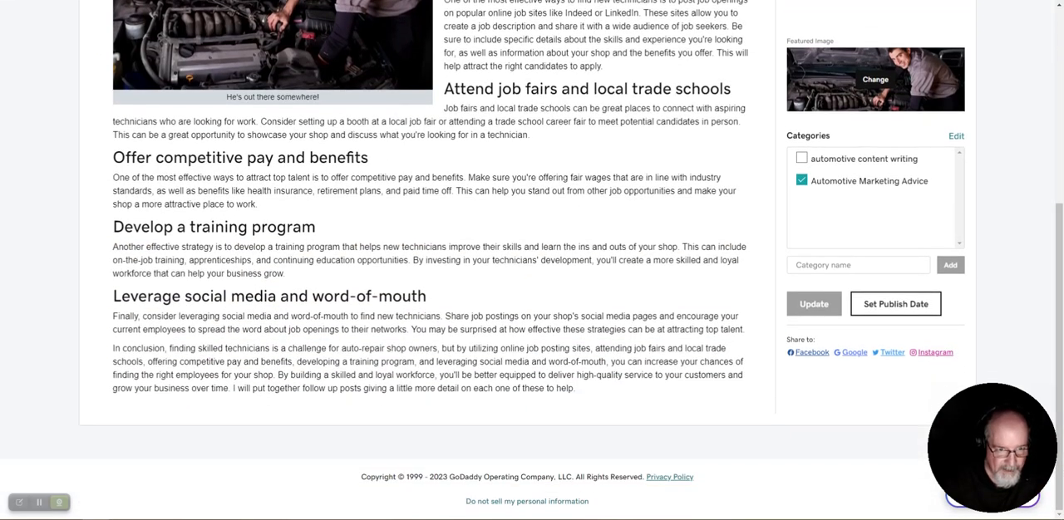
{"action": "scroll", "coordinate": [432, 260], "scroll_direction": "up", "scroll_amount": 3}
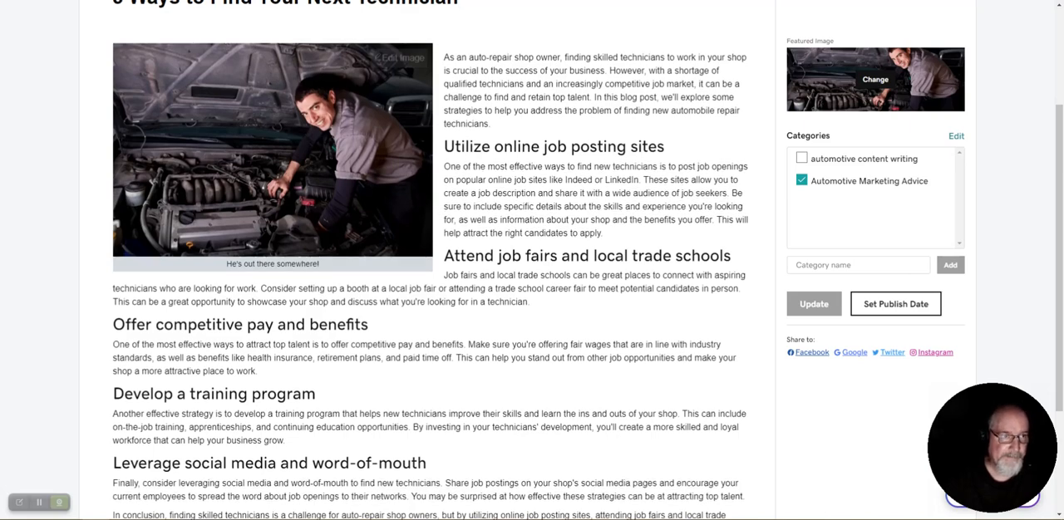
{"action": "scroll", "coordinate": [432, 260], "scroll_direction": "up", "scroll_amount": 3}
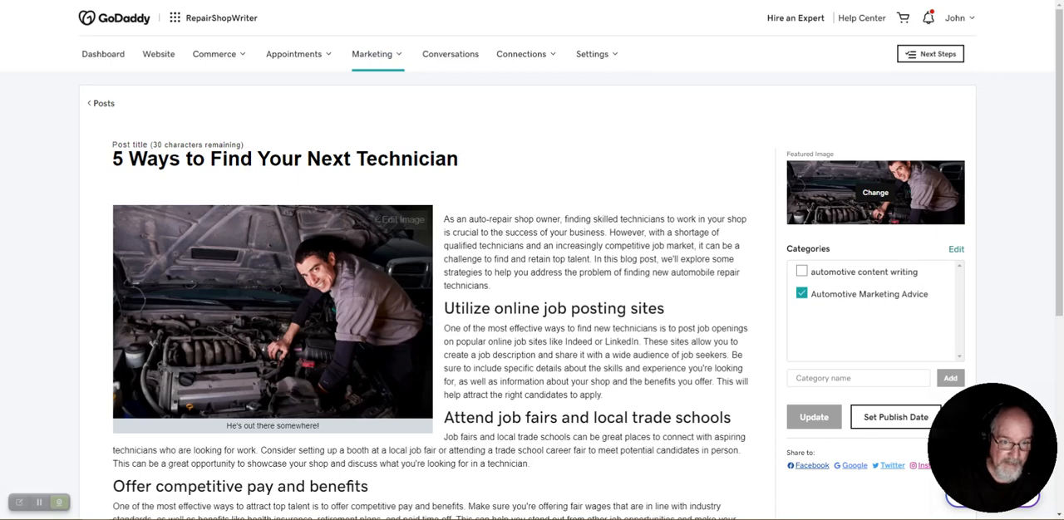
{"action": "left_click", "coordinate": [376, 54]}
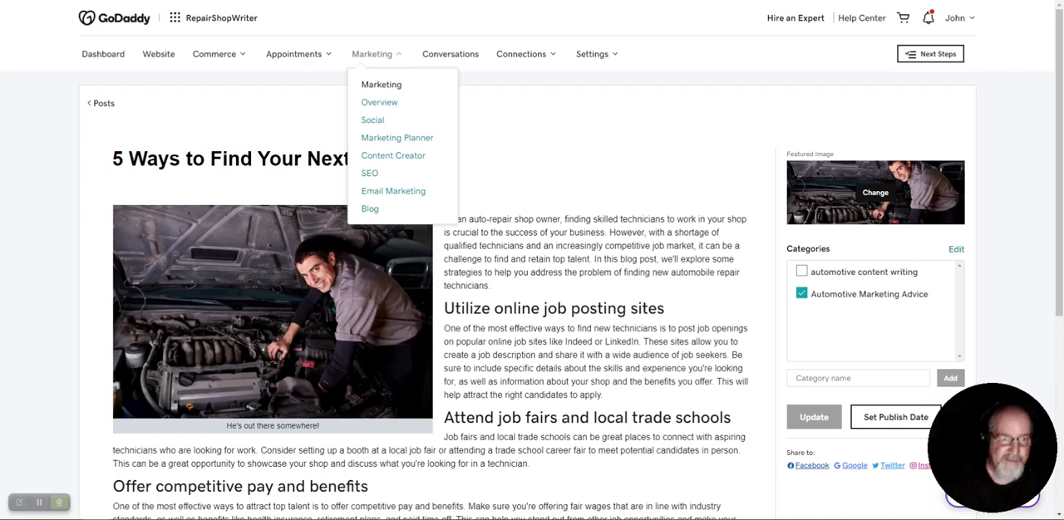
{"action": "left_click", "coordinate": [370, 209]}
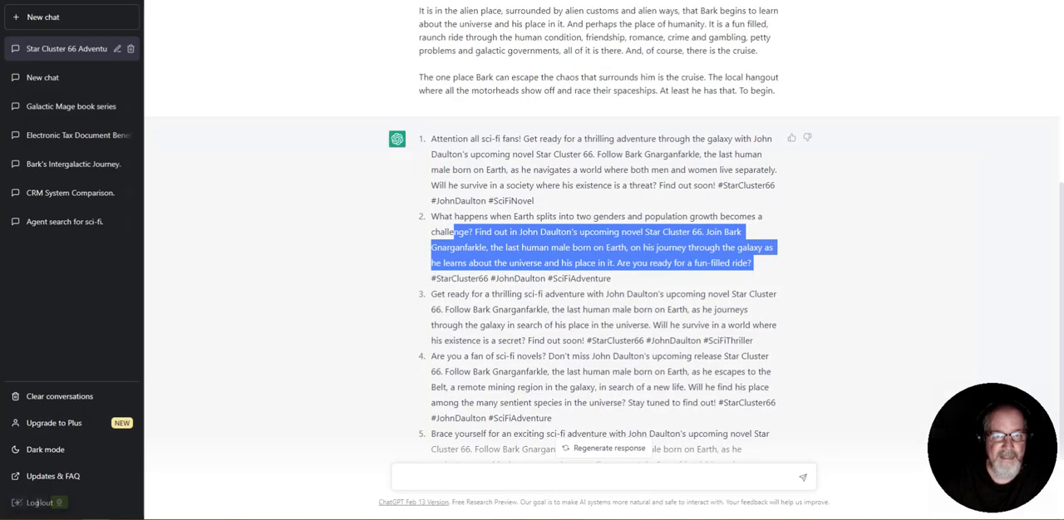
Switch to ChatGPT, view the generated posts through the fifth one, and place the cursor in the empty message field
{"action": "scroll", "coordinate": [603, 207], "scroll_direction": "down", "scroll_amount": 3}
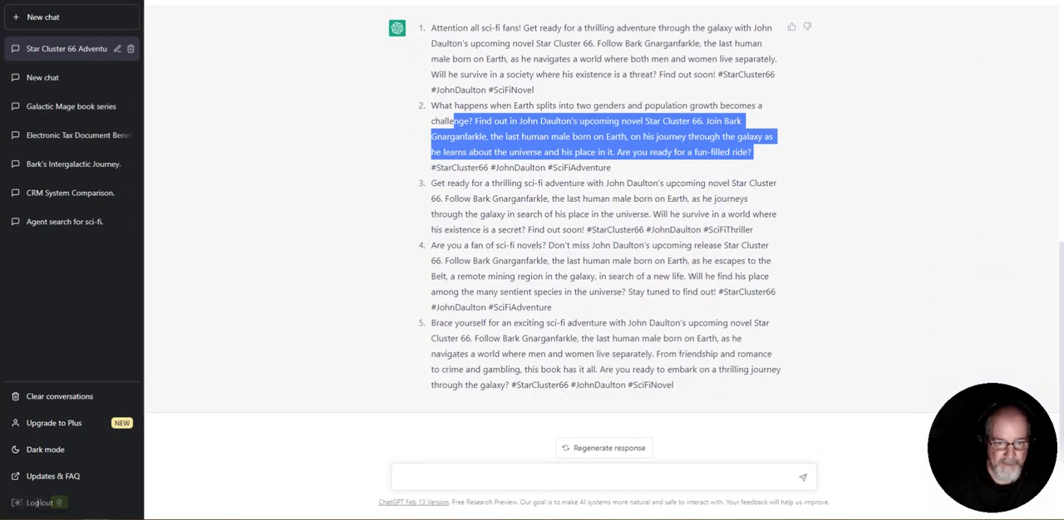
{"action": "left_click", "coordinate": [515, 478]}
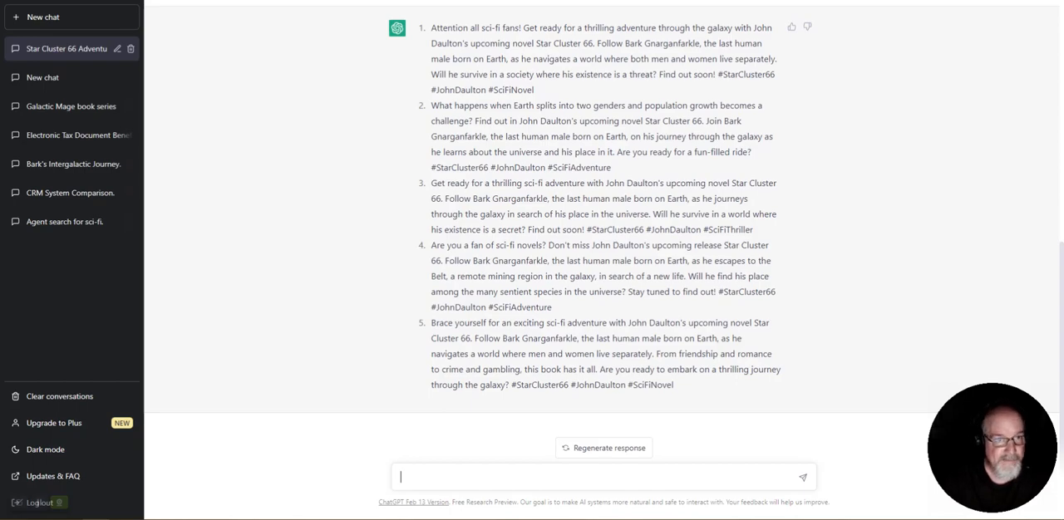
Switch to the GoDaddy blog list and examine the follow-up posts on finding technicians, including their dates and scheduled or published status
{"action": "key", "text": "ctrl+Tab"}
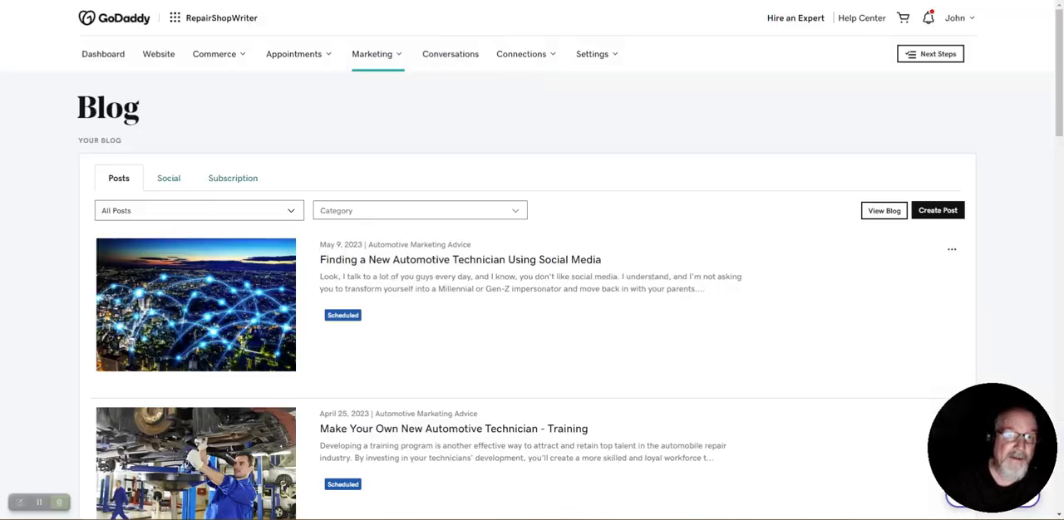
{"action": "scroll", "coordinate": [532, 261], "scroll_direction": "down", "scroll_amount": 10}
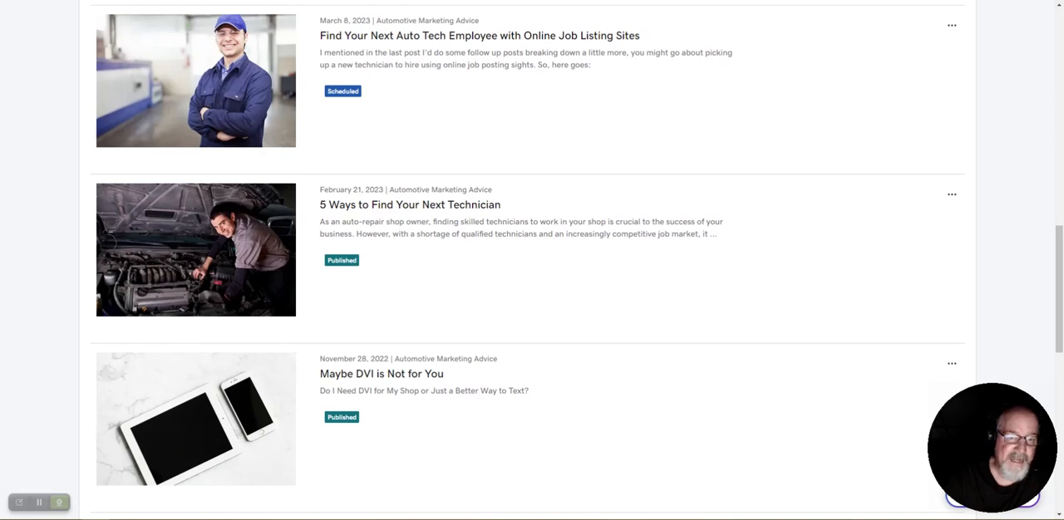
{"action": "scroll", "coordinate": [532, 260], "scroll_direction": "up", "scroll_amount": 1}
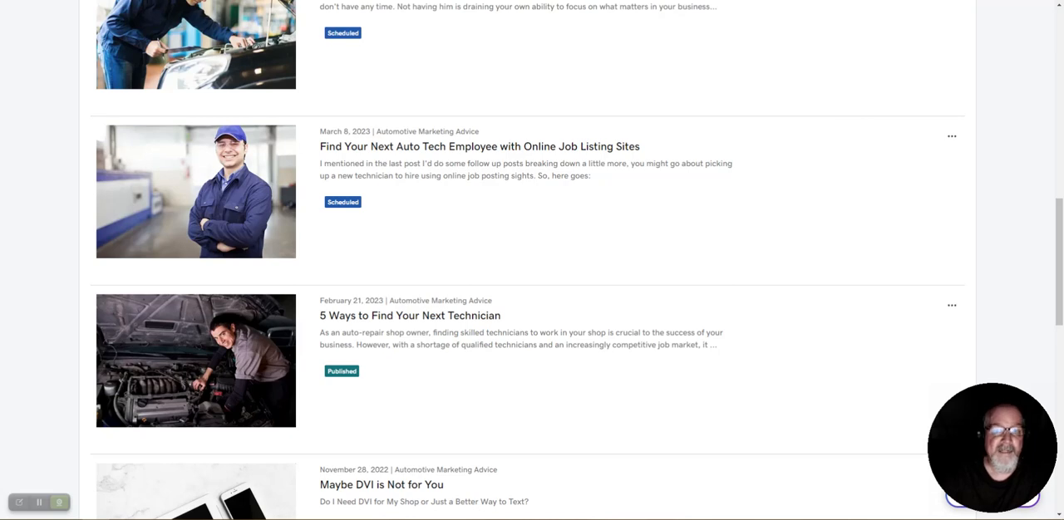
{"action": "scroll", "coordinate": [532, 260], "scroll_direction": "up", "scroll_amount": 1}
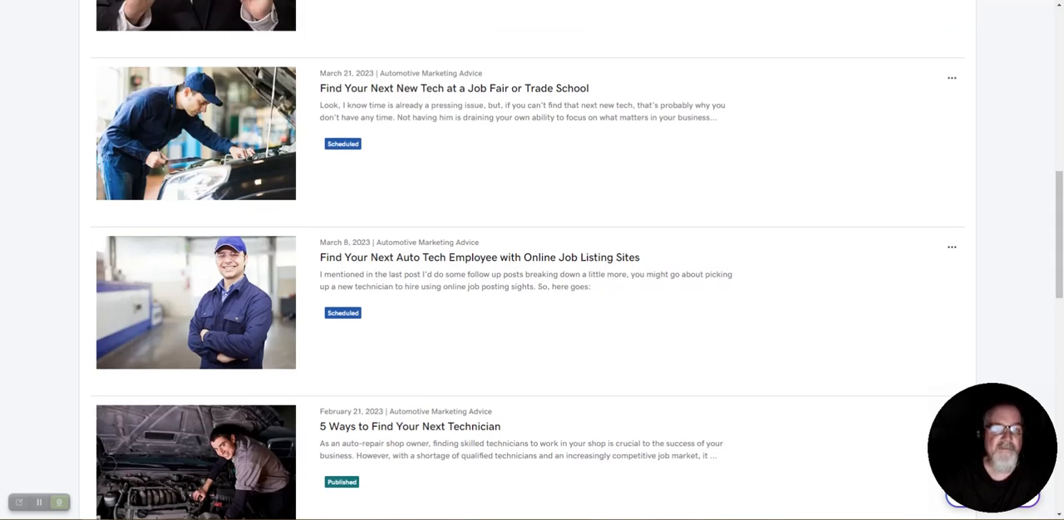
{"action": "scroll", "coordinate": [532, 261], "scroll_direction": "up", "scroll_amount": 1}
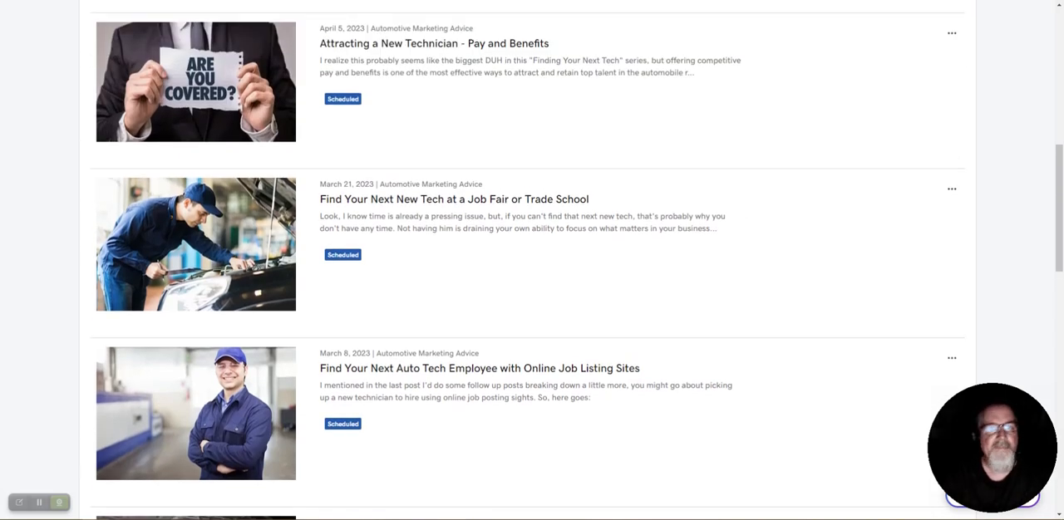
{"action": "scroll", "coordinate": [532, 260], "scroll_direction": "up", "scroll_amount": 2}
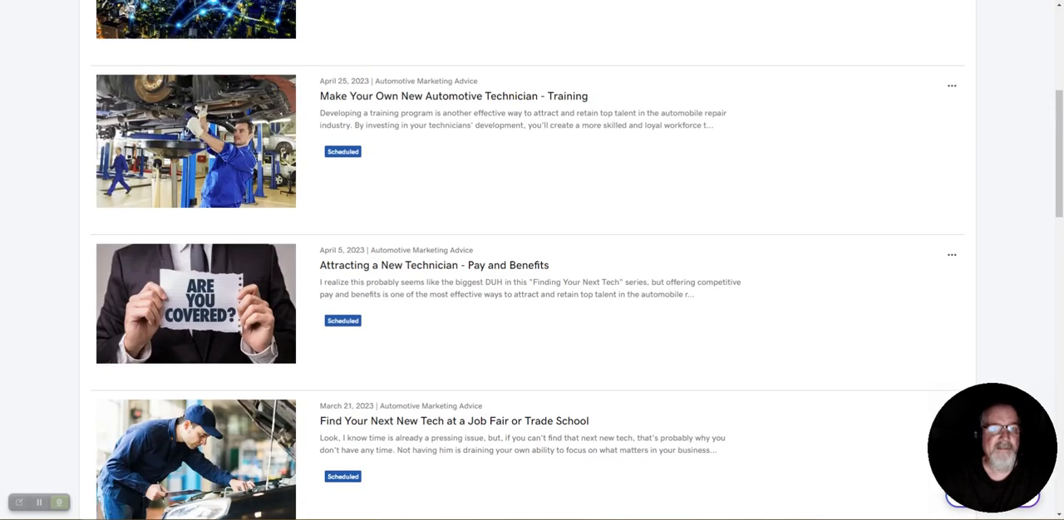
{"action": "scroll", "coordinate": [532, 260], "scroll_direction": "up", "scroll_amount": 2}
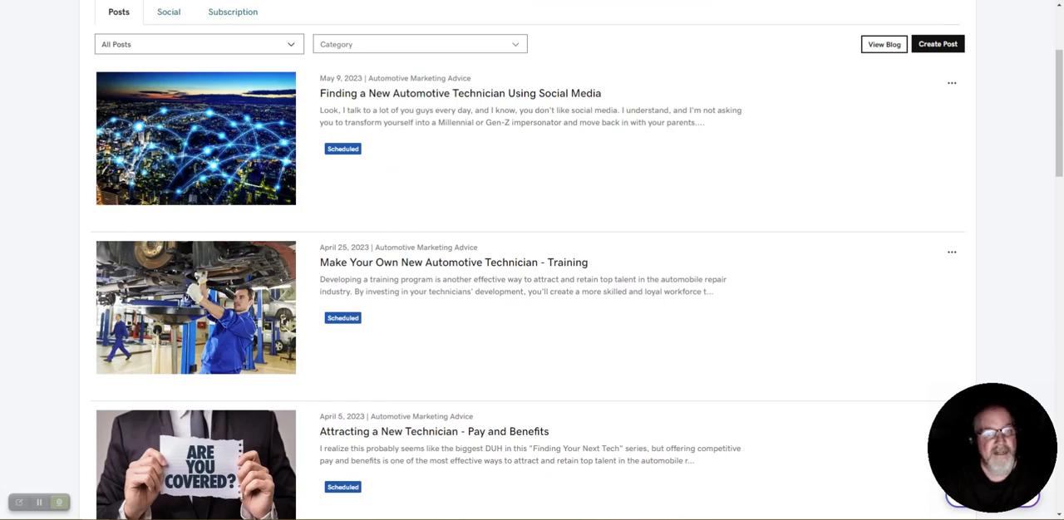
{"action": "scroll", "coordinate": [532, 260], "scroll_direction": "down", "scroll_amount": 4}
{"action": "scroll", "coordinate": [532, 260], "scroll_direction": "down", "scroll_amount": 2}
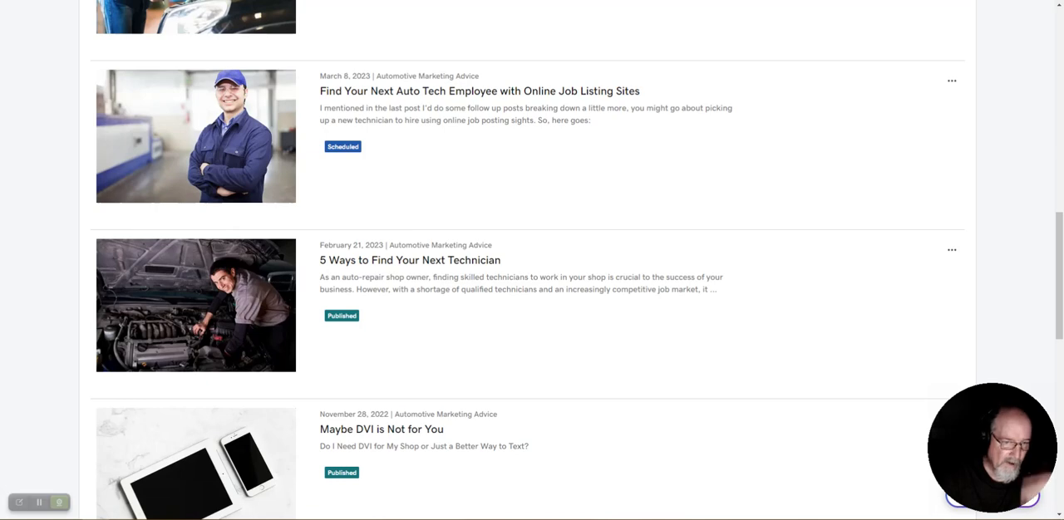
{"action": "scroll", "coordinate": [532, 260], "scroll_direction": "up", "scroll_amount": 1}
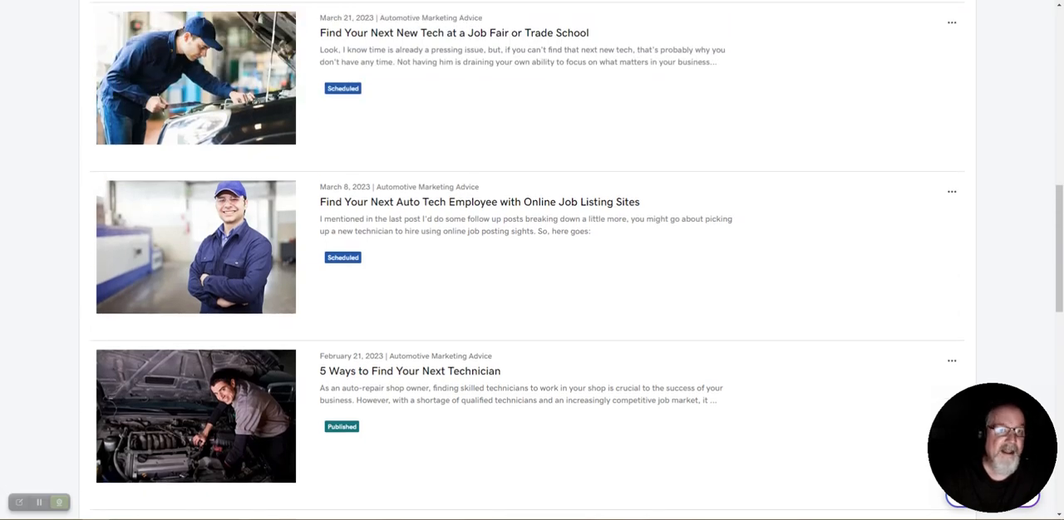
{"action": "scroll", "coordinate": [532, 260], "scroll_direction": "up", "scroll_amount": 3}
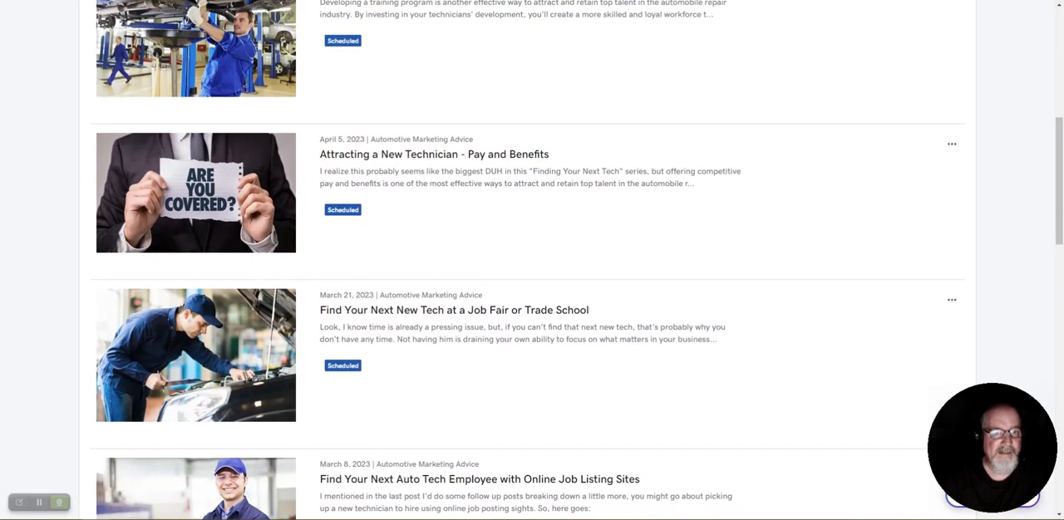
Look over the scheduled technician posts and open "Attracting a New Technician - Pay and Benefits"
{"action": "scroll", "coordinate": [532, 260], "scroll_direction": "up", "scroll_amount": 1}
{"action": "scroll", "coordinate": [532, 260], "scroll_direction": "up", "scroll_amount": 2}
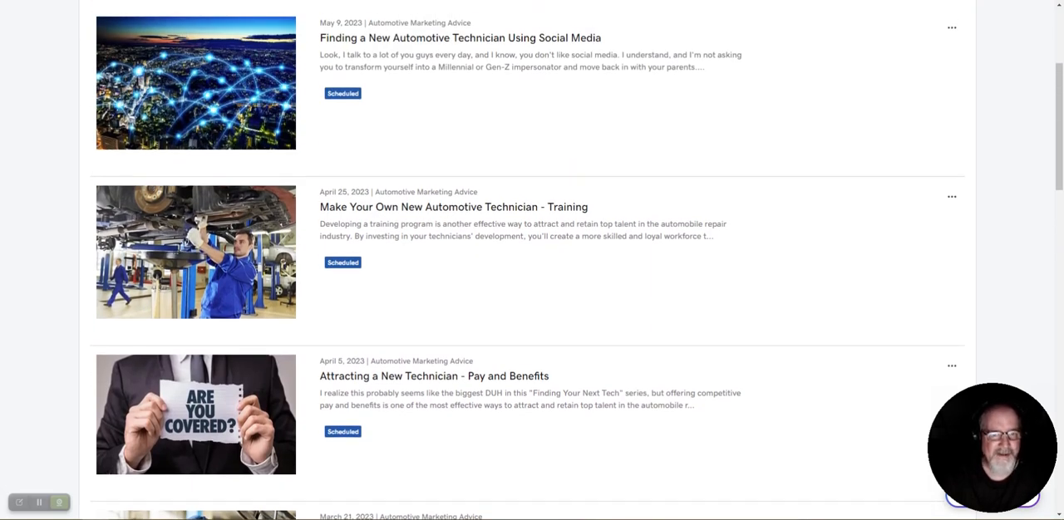
{"action": "scroll", "coordinate": [532, 260], "scroll_direction": "up", "scroll_amount": 3}
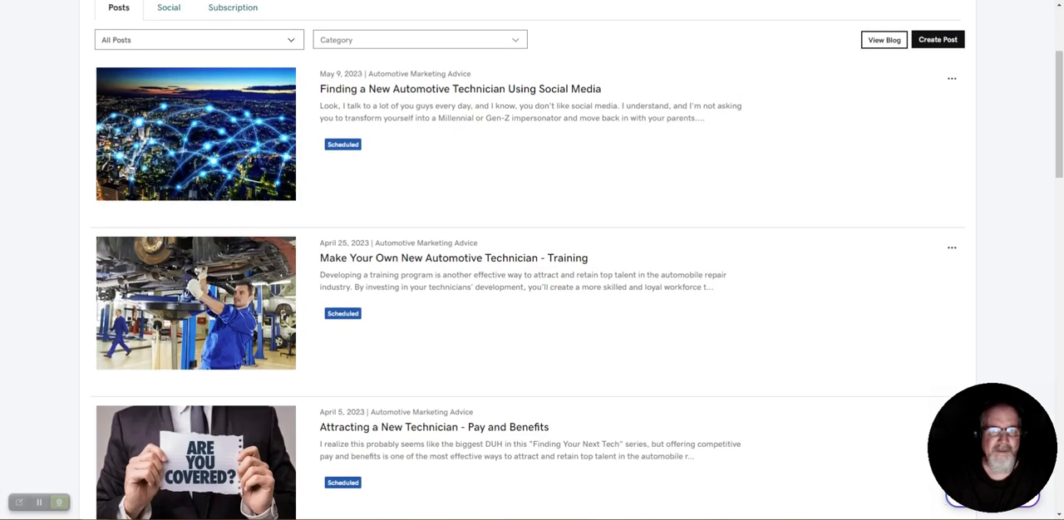
{"action": "scroll", "coordinate": [532, 261], "scroll_direction": "down", "scroll_amount": 4}
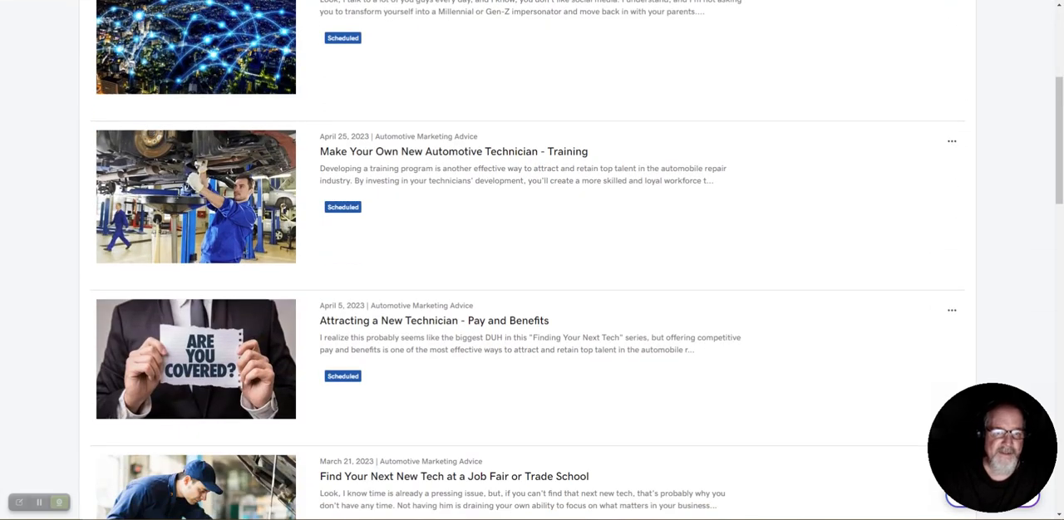
{"action": "left_click", "coordinate": [434, 321]}
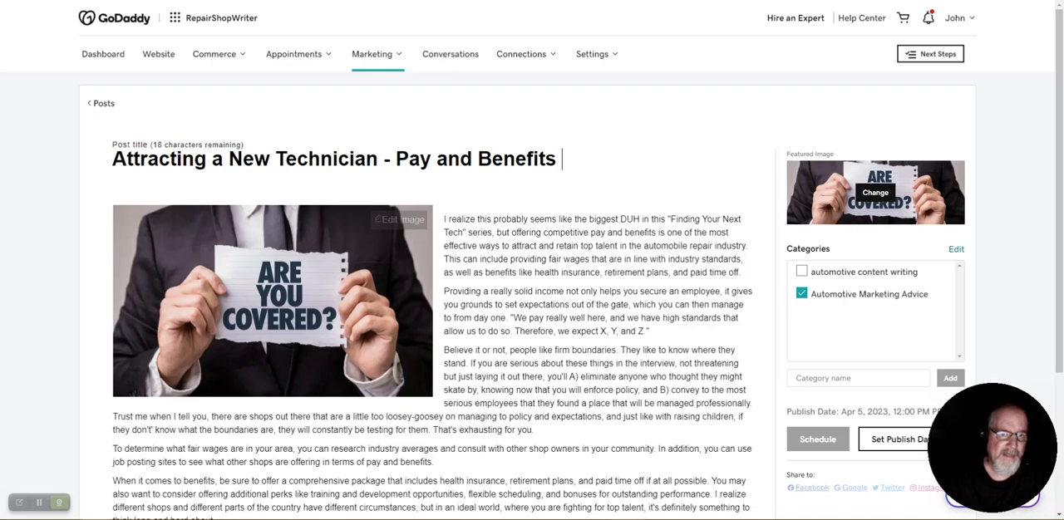
Read the pay and benefits post through to its closing paragraph and return to the blog's post list
{"action": "scroll", "coordinate": [532, 260], "scroll_direction": "down", "scroll_amount": 3}
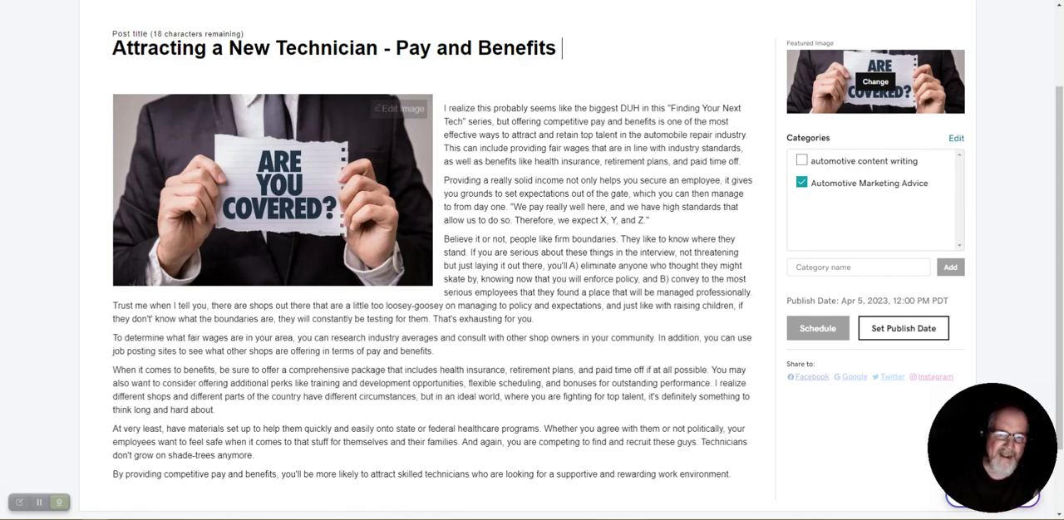
{"action": "scroll", "coordinate": [532, 260], "scroll_direction": "down", "scroll_amount": 1}
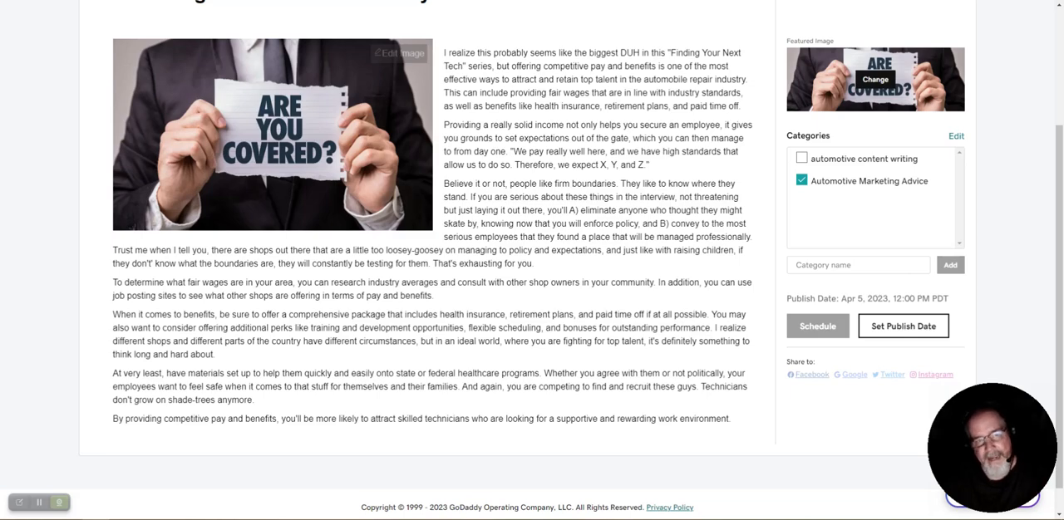
{"action": "scroll", "coordinate": [532, 260], "scroll_direction": "up", "scroll_amount": 3}
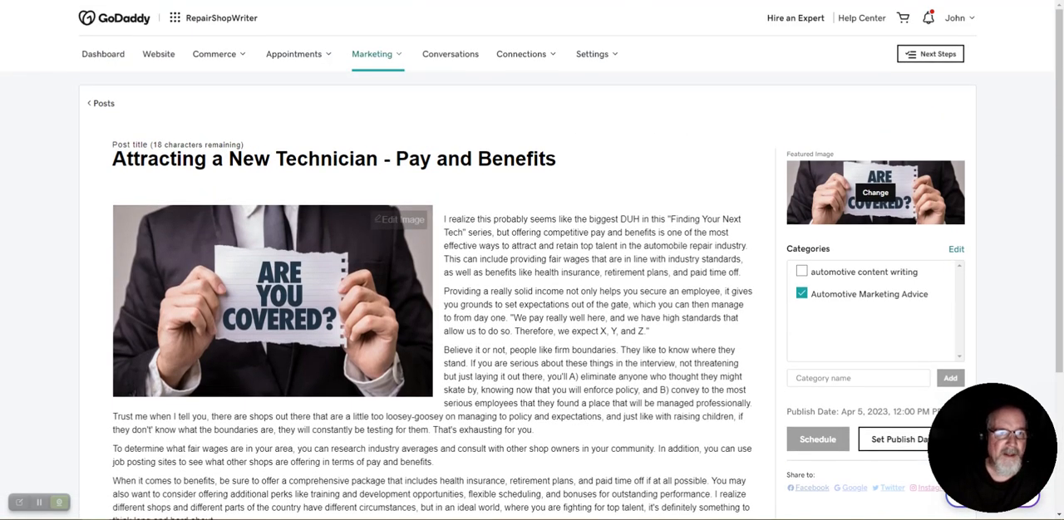
{"action": "left_click", "coordinate": [376, 54]}
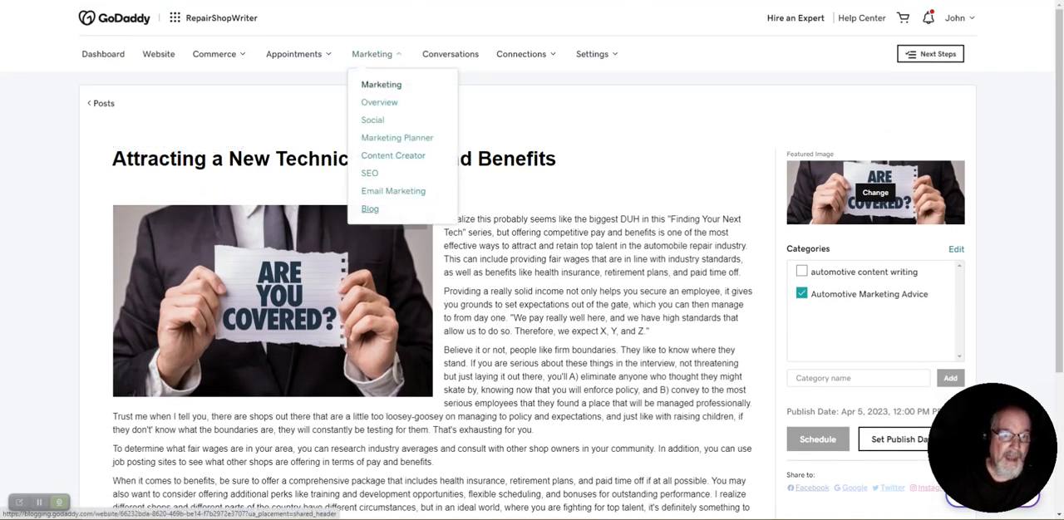
{"action": "left_click", "coordinate": [370, 208]}
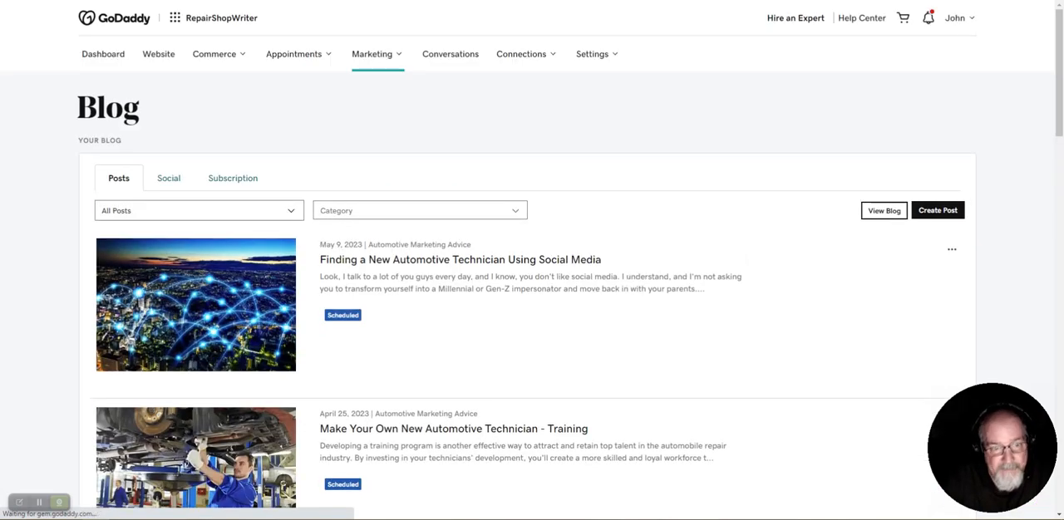
Review the technician series in the blog list, from "5 Ways to Find Your Next Technician" up to the social media post, checking dates and statuses
{"action": "scroll", "coordinate": [532, 291], "scroll_direction": "down", "scroll_amount": 6}
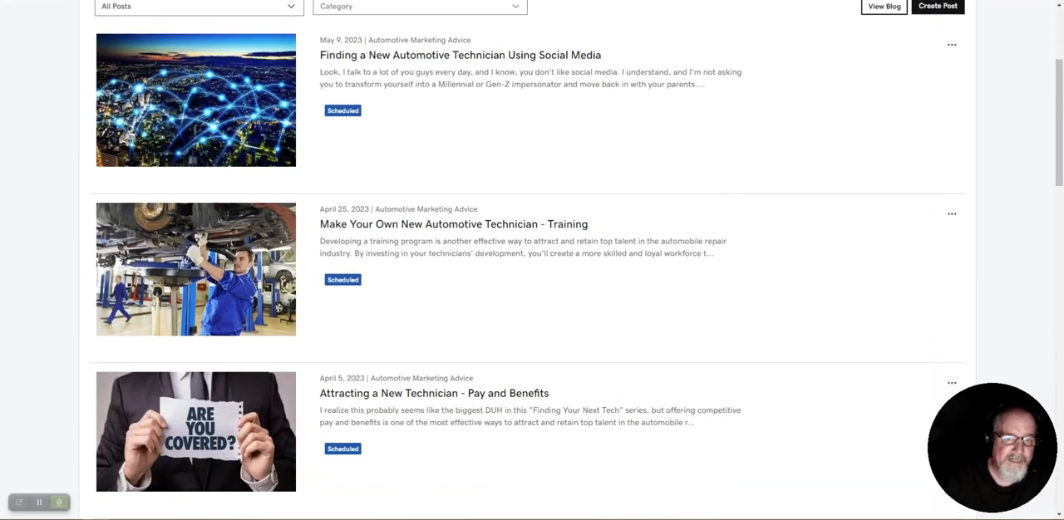
{"action": "scroll", "coordinate": [532, 260], "scroll_direction": "up", "scroll_amount": 1}
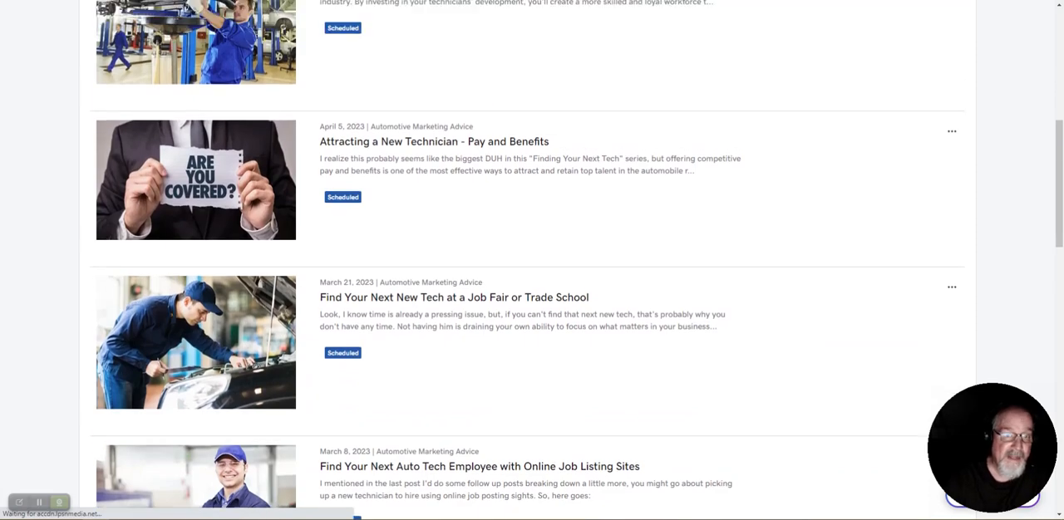
{"action": "scroll", "coordinate": [532, 260], "scroll_direction": "down", "scroll_amount": 2}
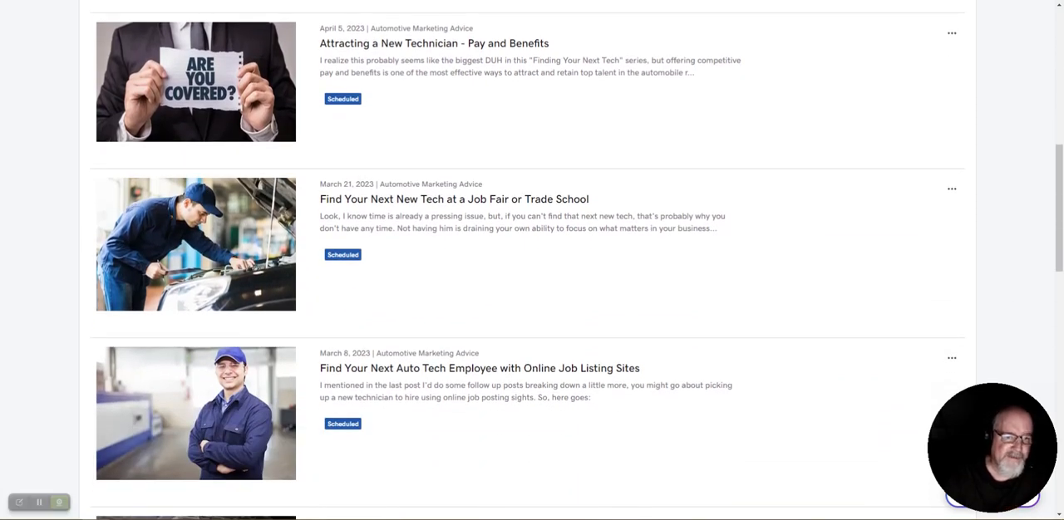
{"action": "scroll", "coordinate": [532, 260], "scroll_direction": "down", "scroll_amount": 3}
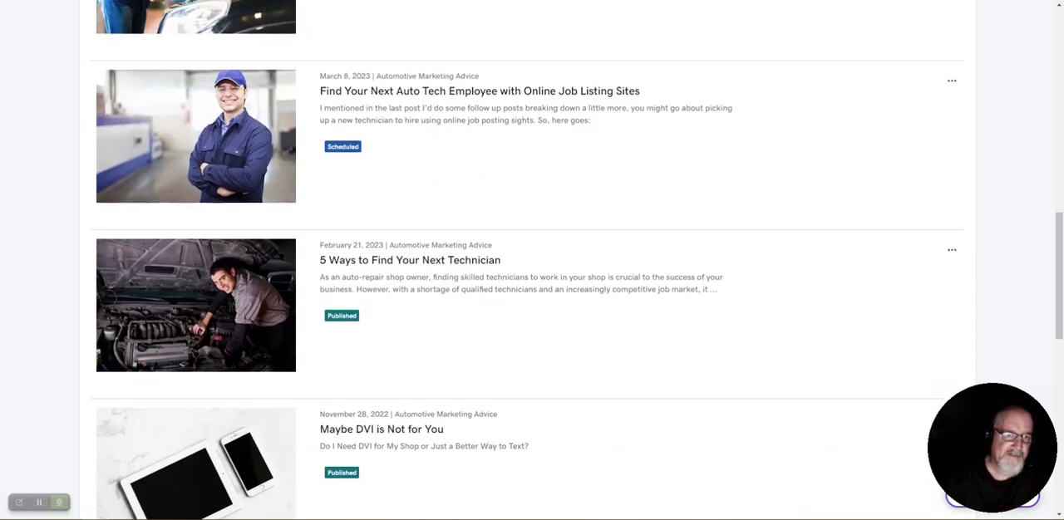
{"action": "scroll", "coordinate": [532, 260], "scroll_direction": "up", "scroll_amount": 1}
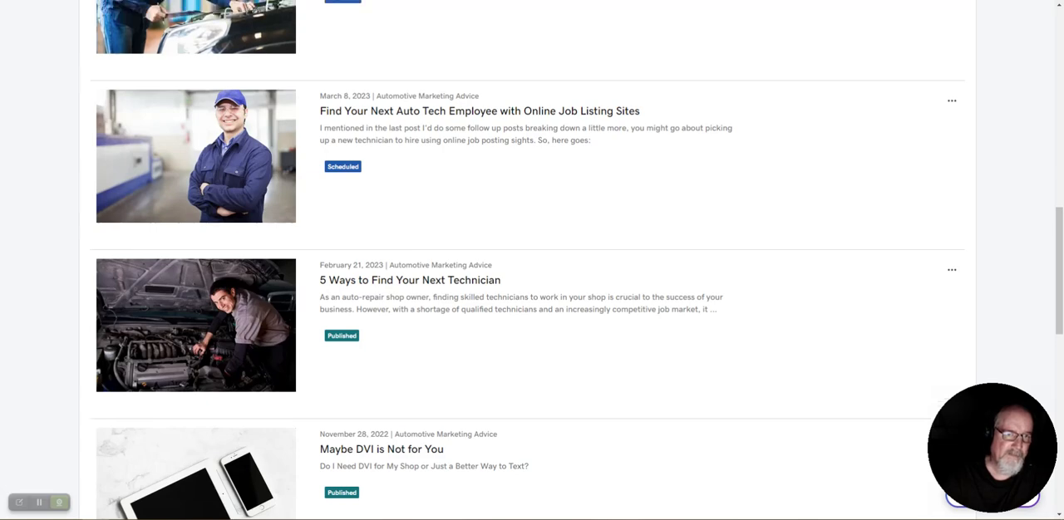
{"action": "scroll", "coordinate": [532, 260], "scroll_direction": "up", "scroll_amount": 3}
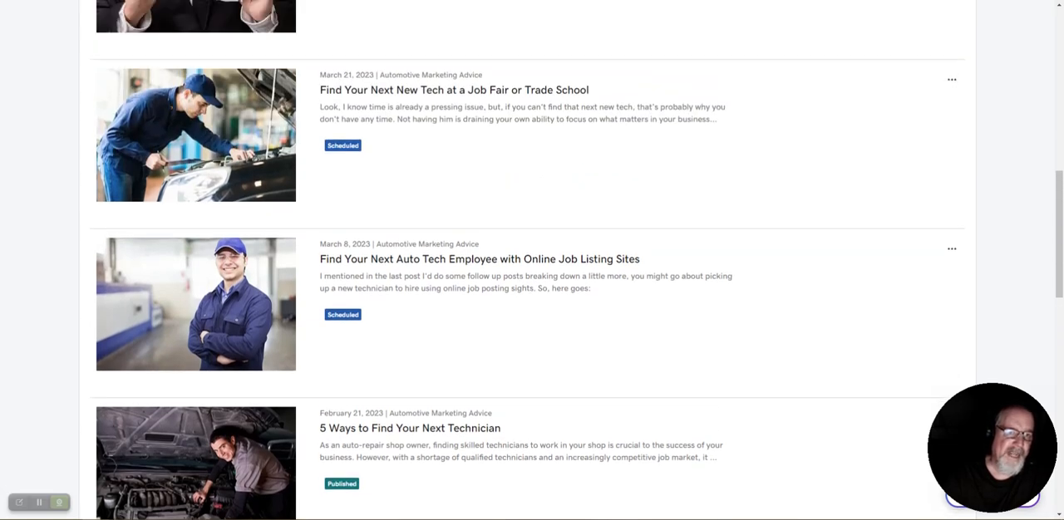
{"action": "scroll", "coordinate": [532, 261], "scroll_direction": "up", "scroll_amount": 2}
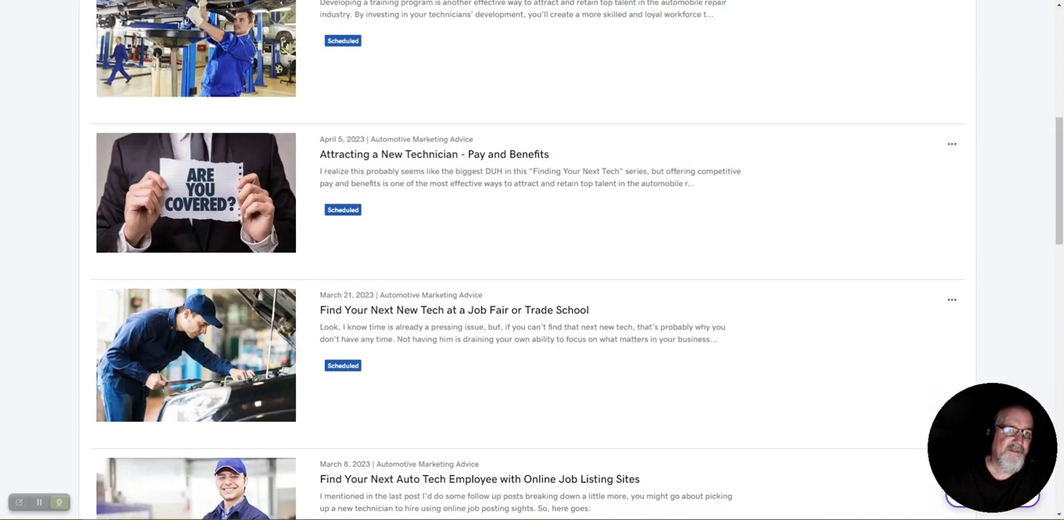
{"action": "scroll", "coordinate": [532, 260], "scroll_direction": "up", "scroll_amount": 2}
{"action": "scroll", "coordinate": [532, 260], "scroll_direction": "up", "scroll_amount": 2}
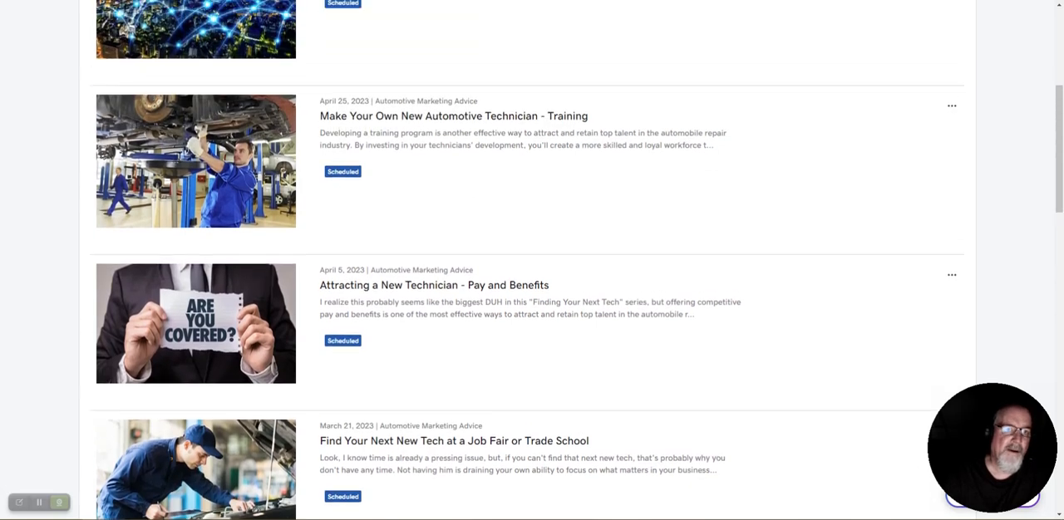
{"action": "scroll", "coordinate": [532, 260], "scroll_direction": "up", "scroll_amount": 2}
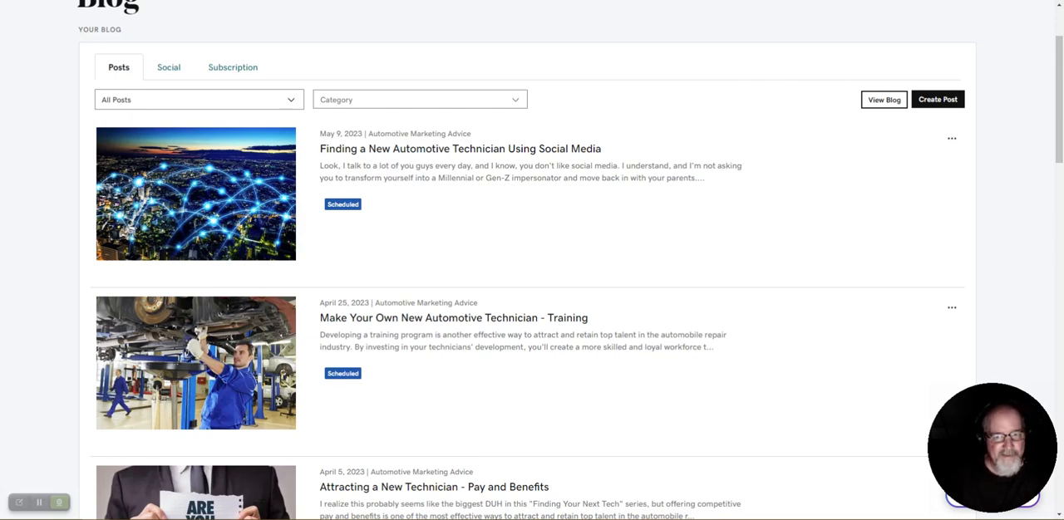
{"action": "scroll", "coordinate": [532, 260], "scroll_direction": "down", "scroll_amount": 6}
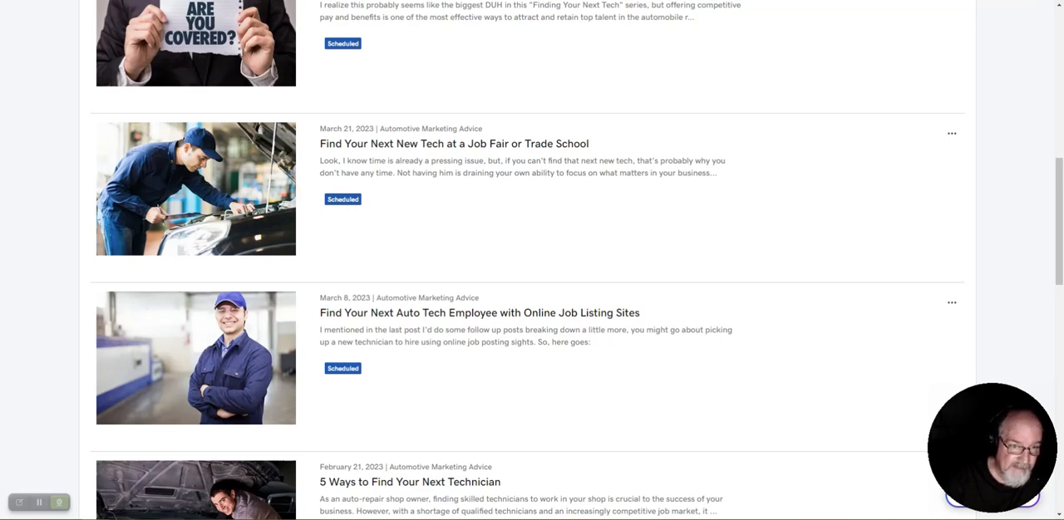
{"action": "scroll", "coordinate": [532, 260], "scroll_direction": "up", "scroll_amount": 3}
{"action": "scroll", "coordinate": [531, 260], "scroll_direction": "up", "scroll_amount": 2}
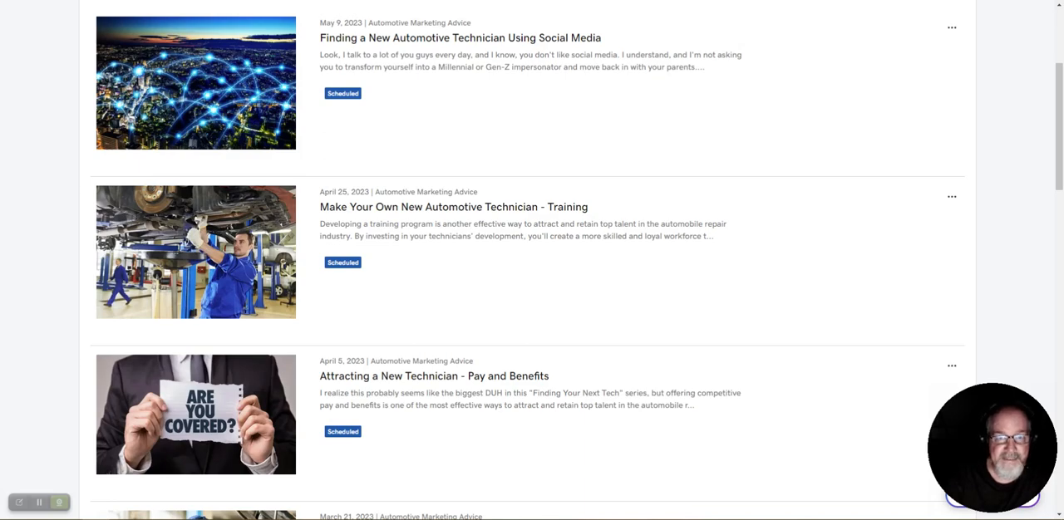
Switch to the ChatGPT conversation and review the five generated Star Cluster 66 posts
{"action": "key", "text": "ctrl+Tab"}
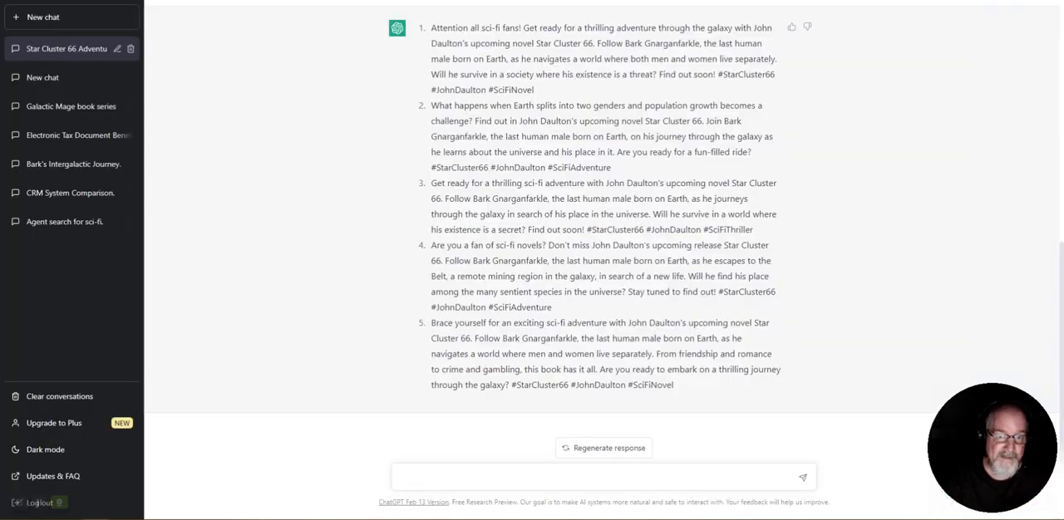
{"action": "scroll", "coordinate": [603, 225], "scroll_direction": "up", "scroll_amount": 2}
{"action": "scroll", "coordinate": [604, 224], "scroll_direction": "down", "scroll_amount": 2}
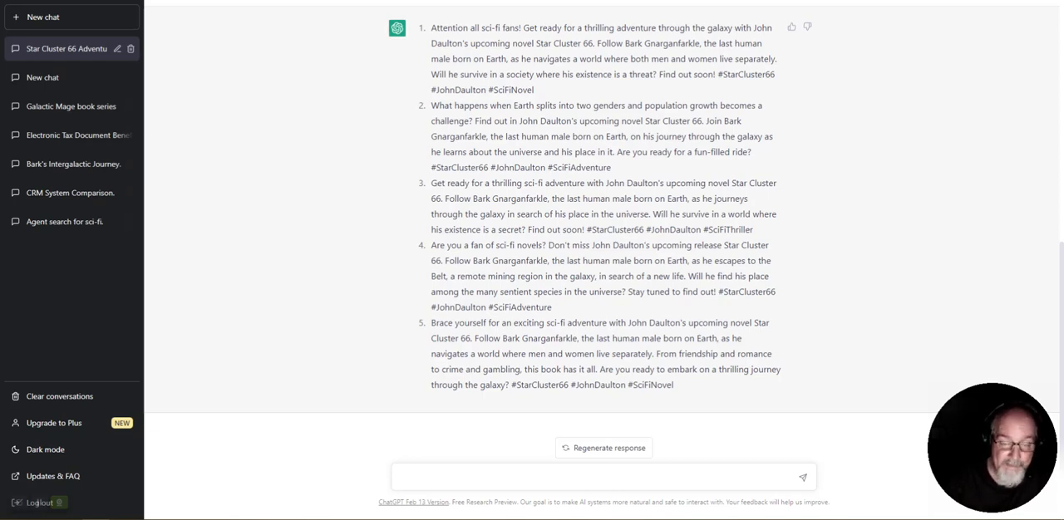
{"action": "scroll", "coordinate": [603, 233], "scroll_direction": "up", "scroll_amount": 1}
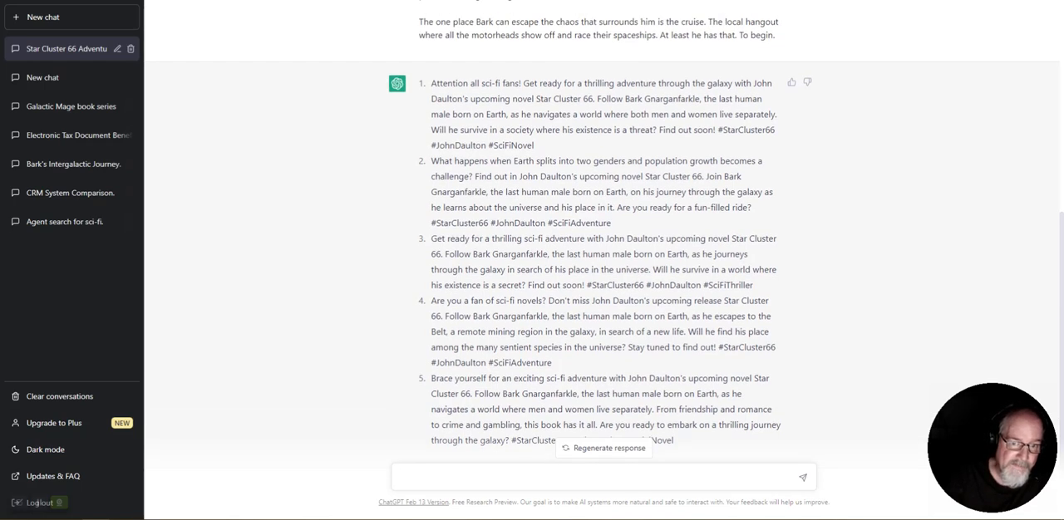